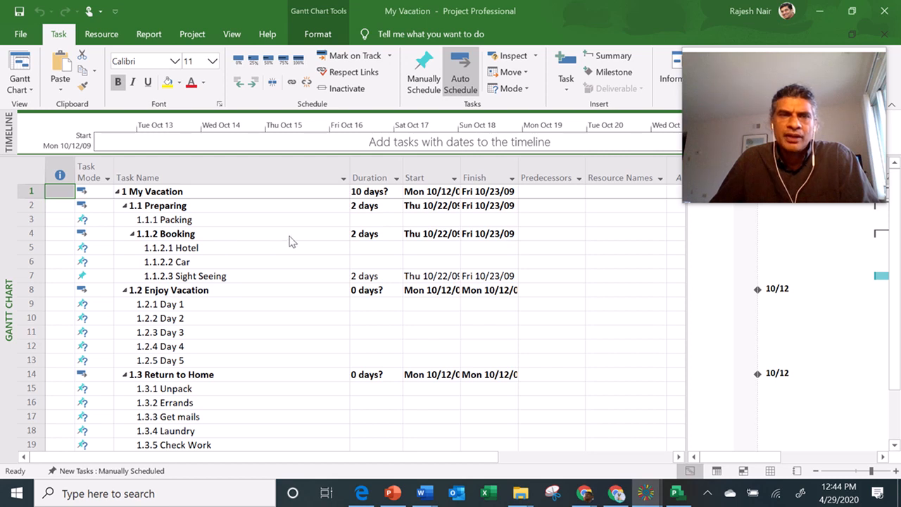
Step: Set the duration of the Packing task to 0.5 days
left_click(31, 221)
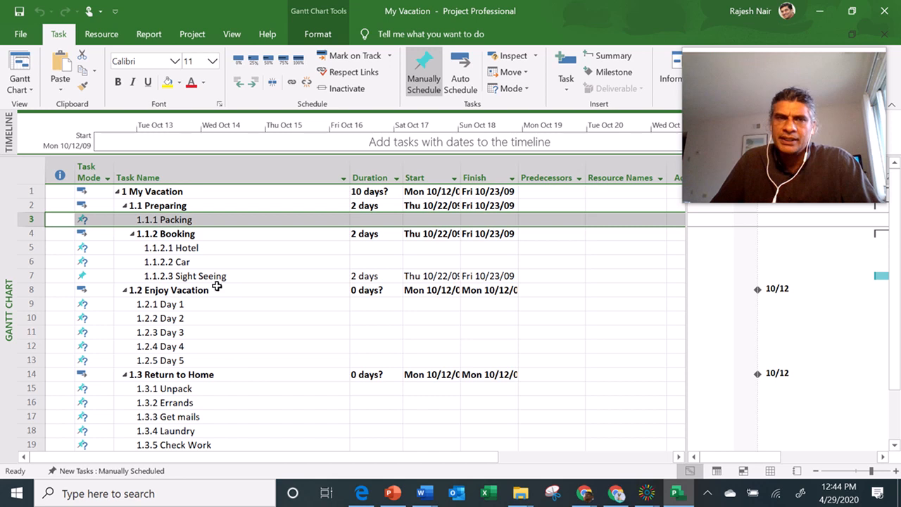
left_click(238, 169)
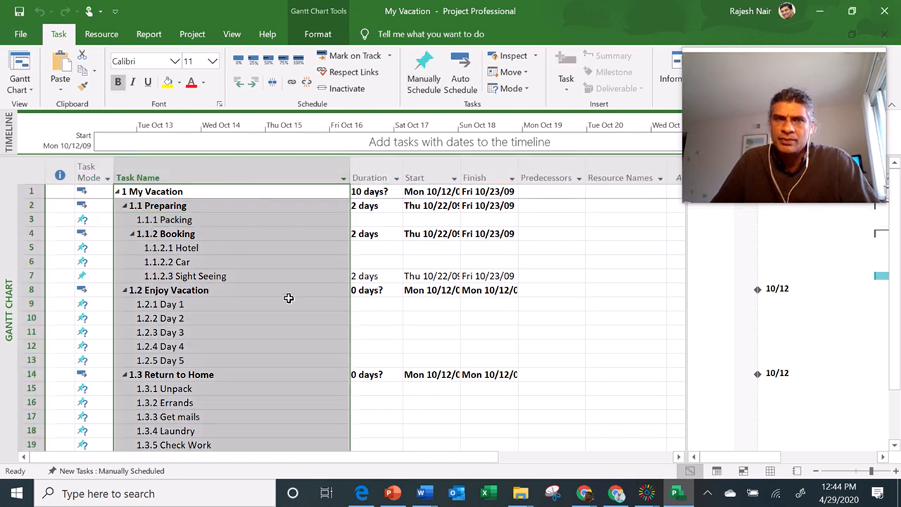
left_click(356, 220)
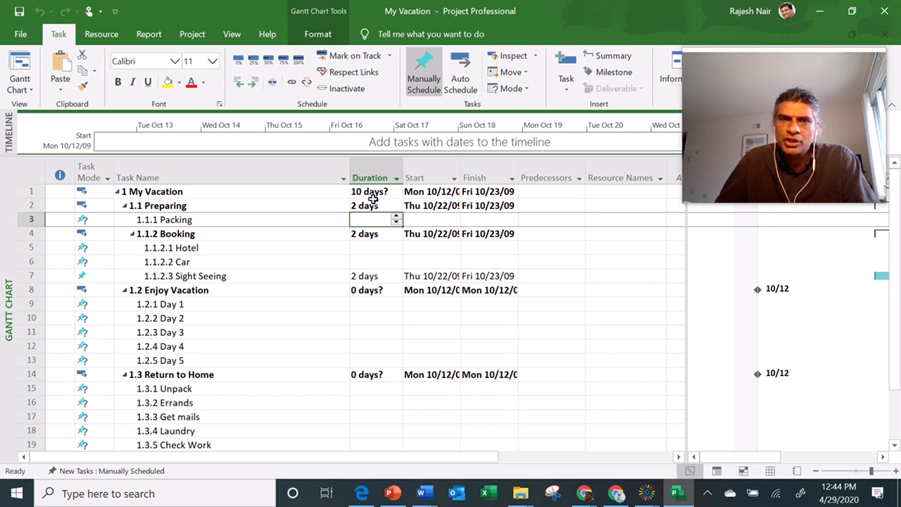
type(".5d")
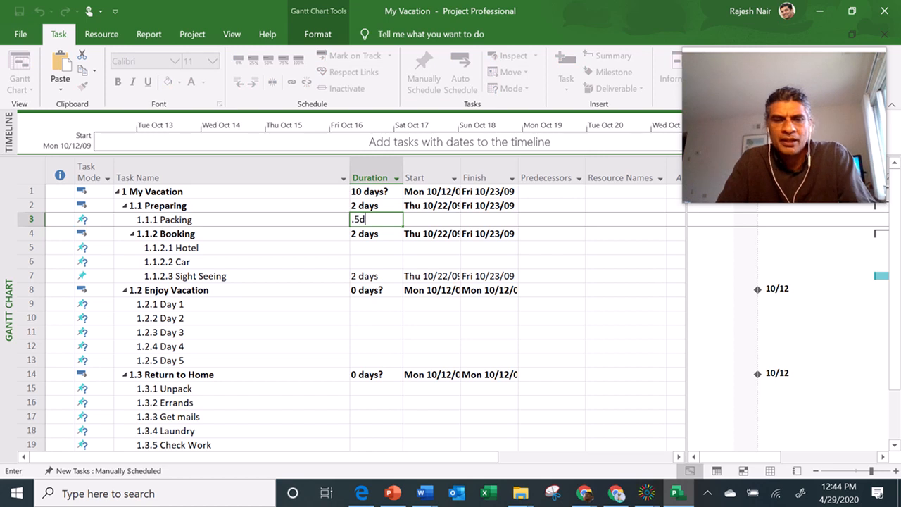
key("Return")
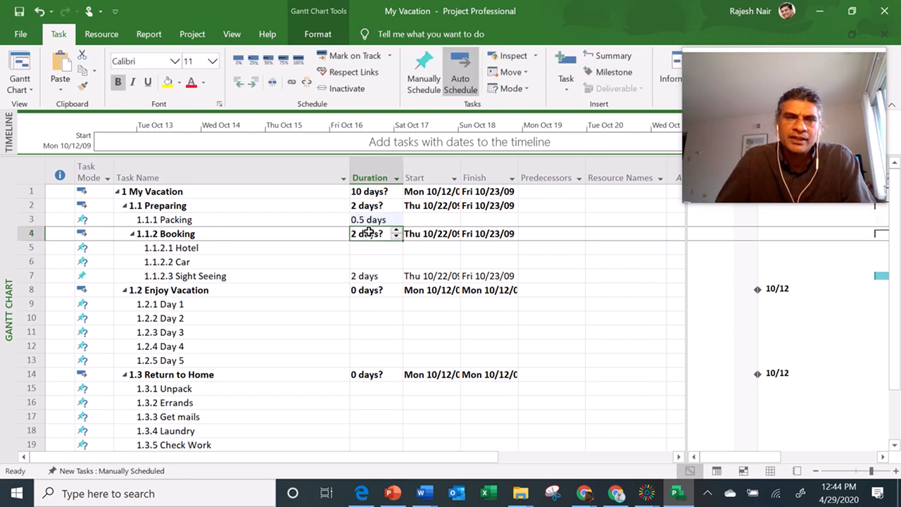
Step: Set the durations of the Hotel and Car tasks under Booking to 0.5 days each
key("Return")
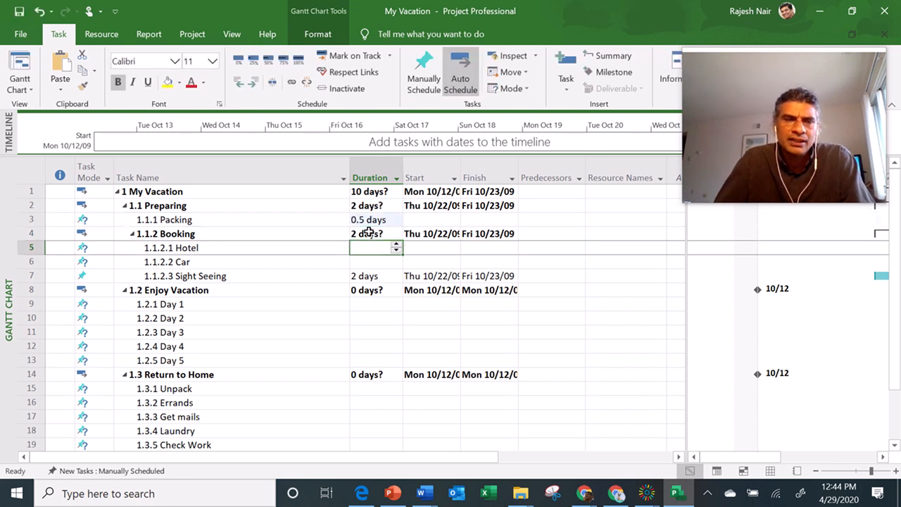
type(".5d")
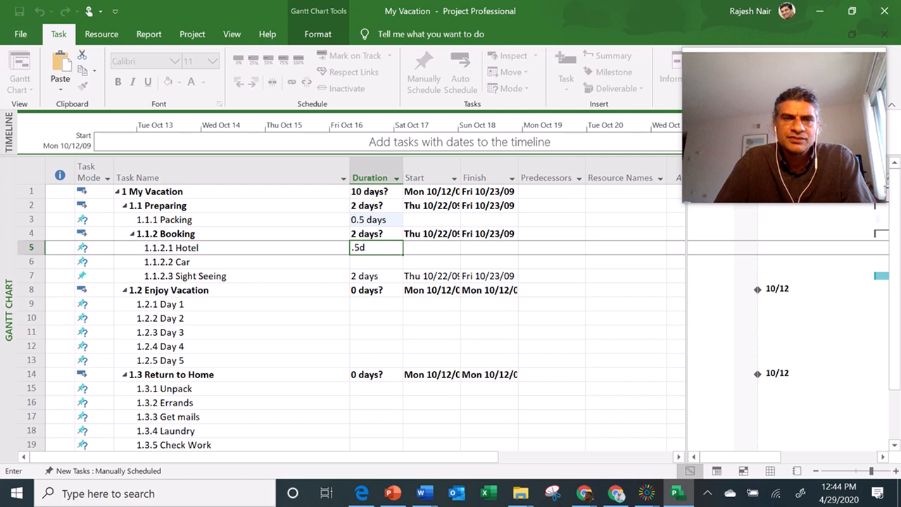
key("Return")
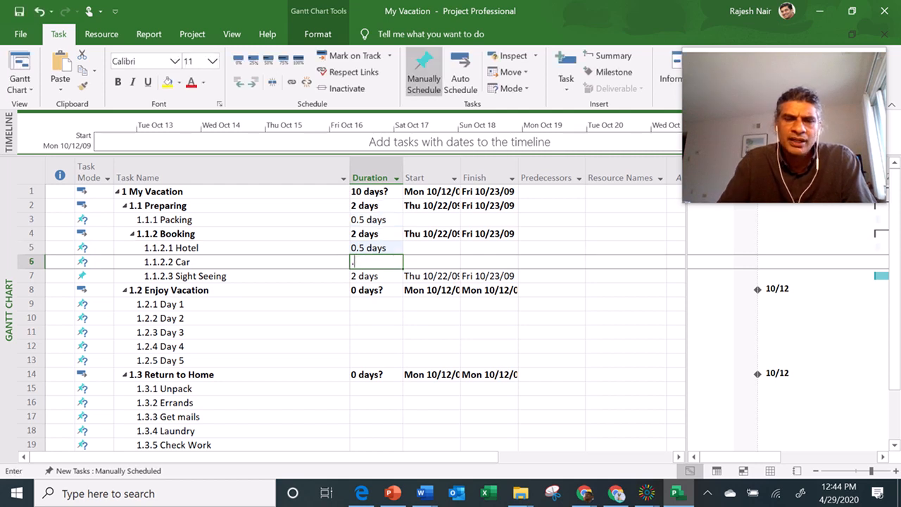
type(".5d")
key("Return")
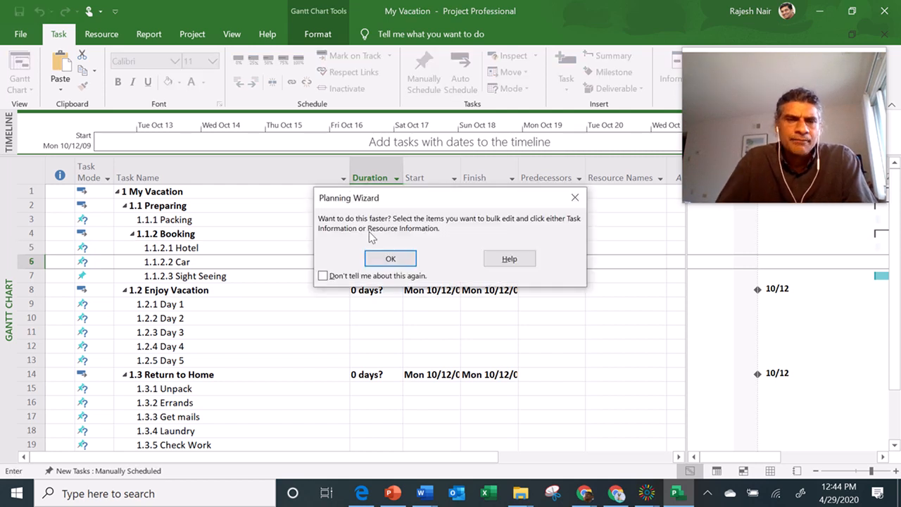
key("Return")
key("Return")
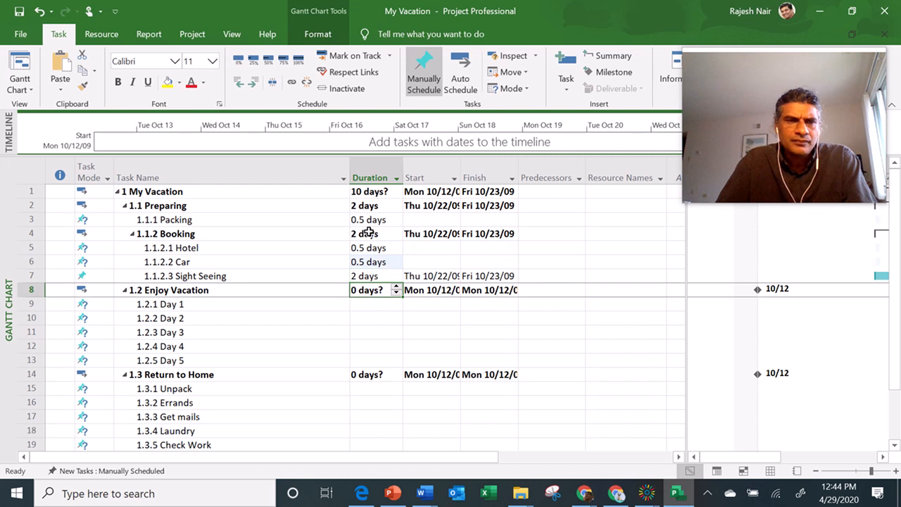
Step: Set the durations of the tasks Day 1 through Day 5 under Enjoy Vacation to 1 day each
key("Return")
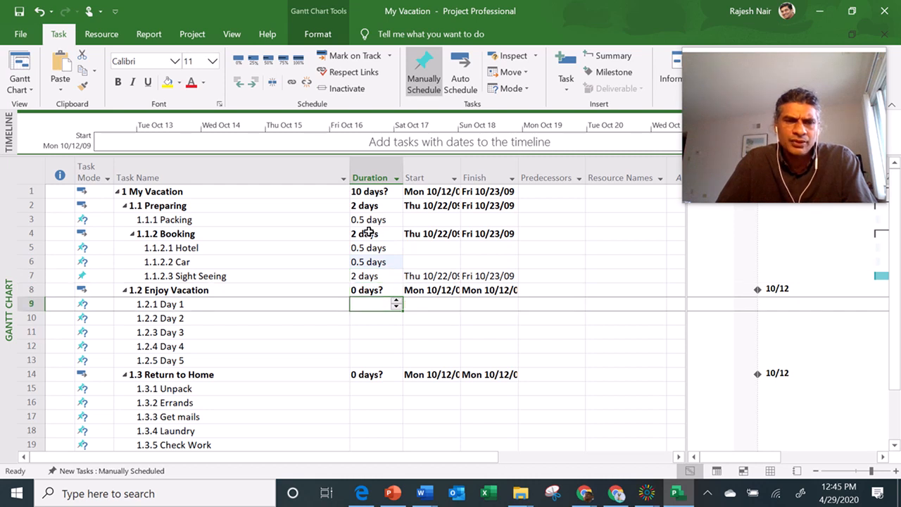
type("1")
key("Return")
type("1")
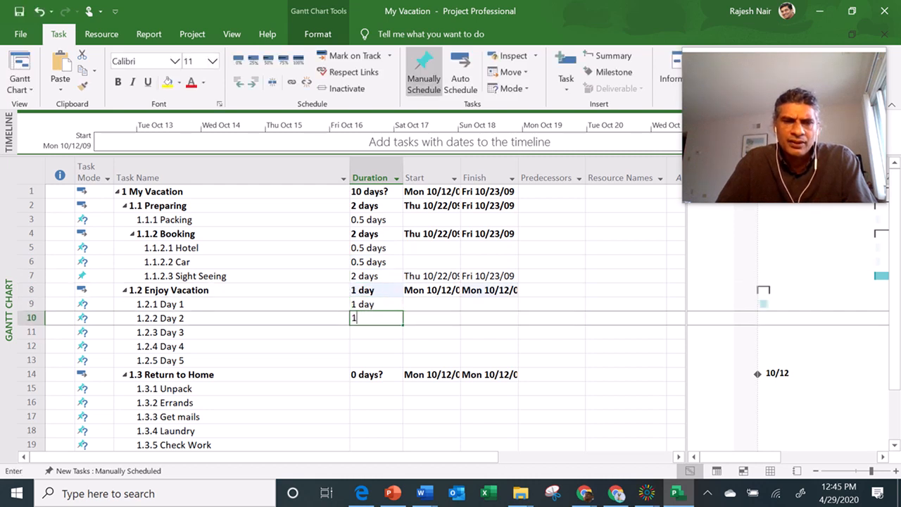
key("Return")
type("1")
key("Return")
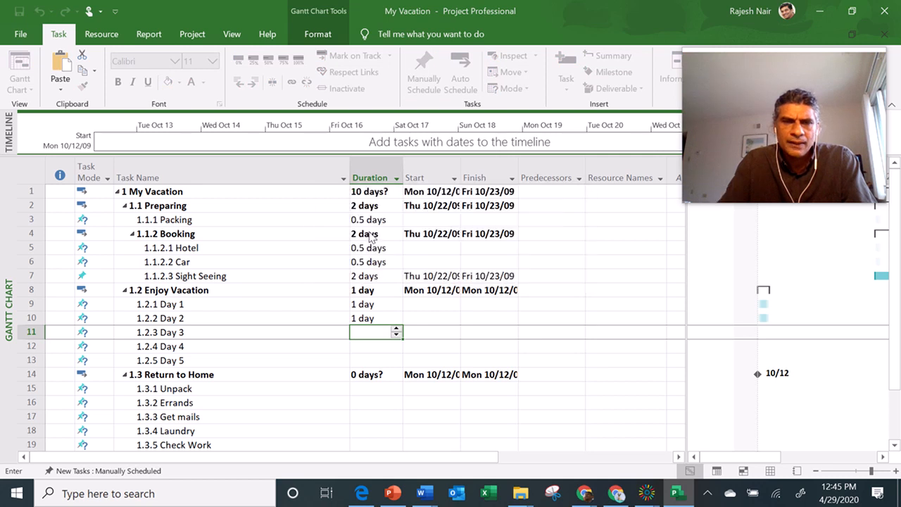
type("1d")
key("Return")
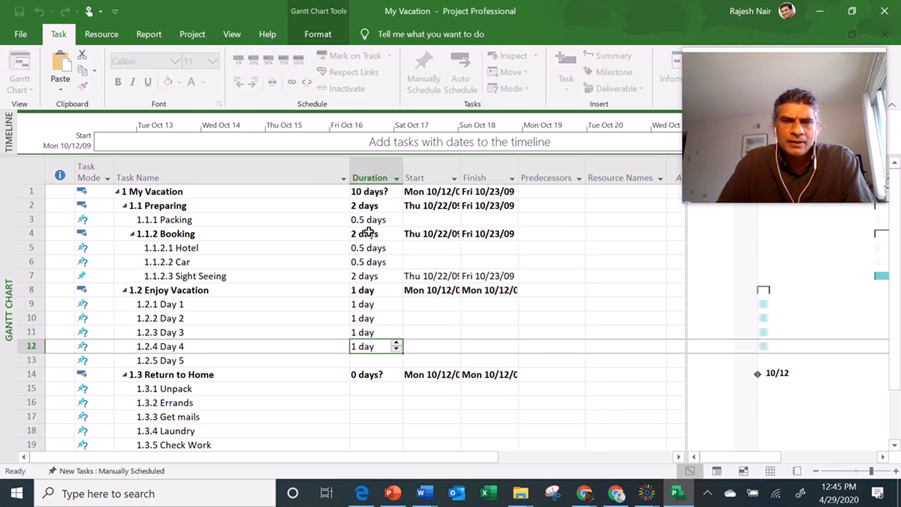
type("1")
key("Return")
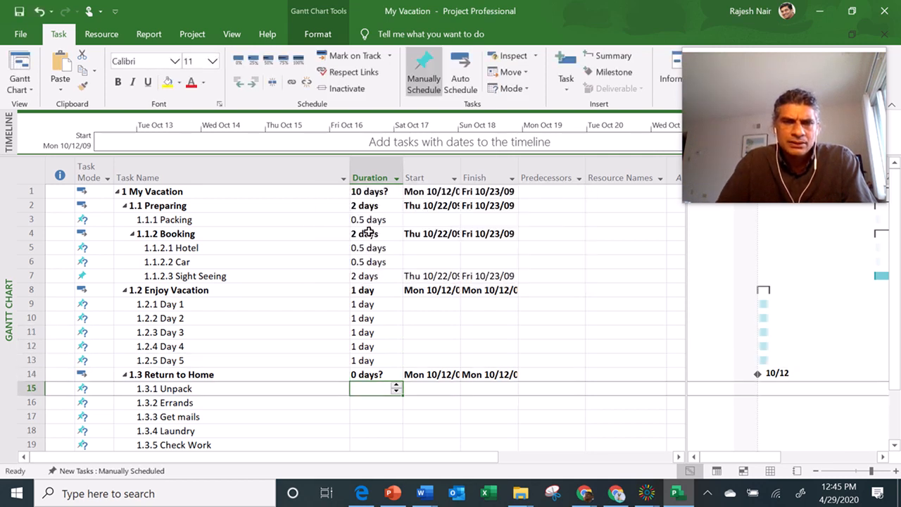
Step: Set the durations of the Unpack and Errands tasks under Return to Home to 0.5 days each
type(".")
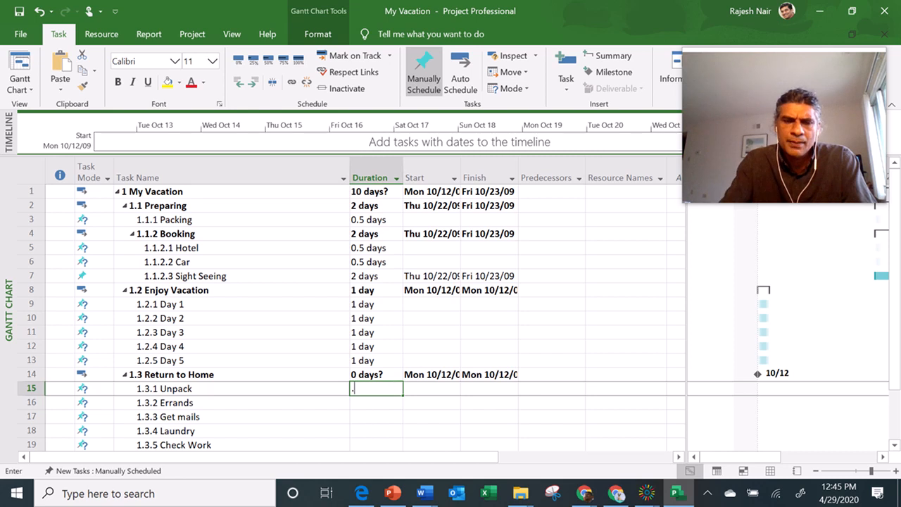
type("5 d")
key("Return")
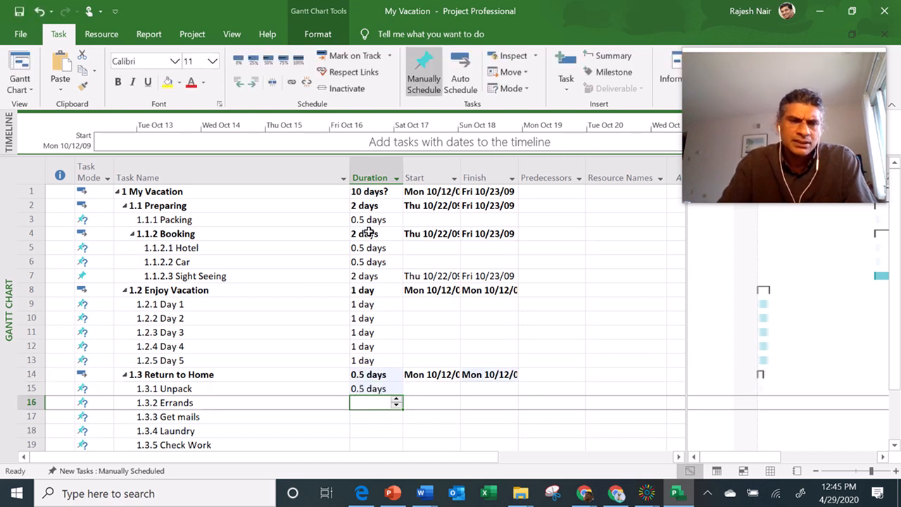
type(".5d")
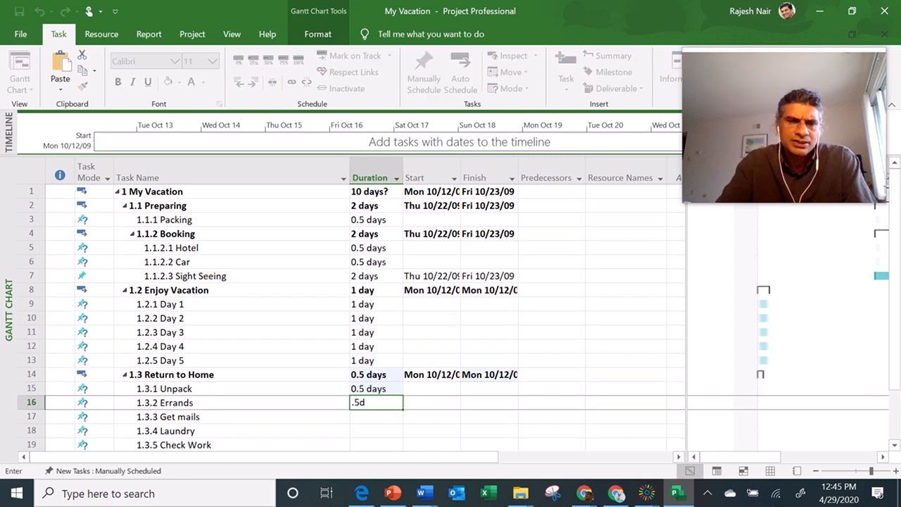
key("Return")
Step: Set the durations of Get mails and Laundry to 0.25 days each and Check Work to 0.5 days
type(".25d")
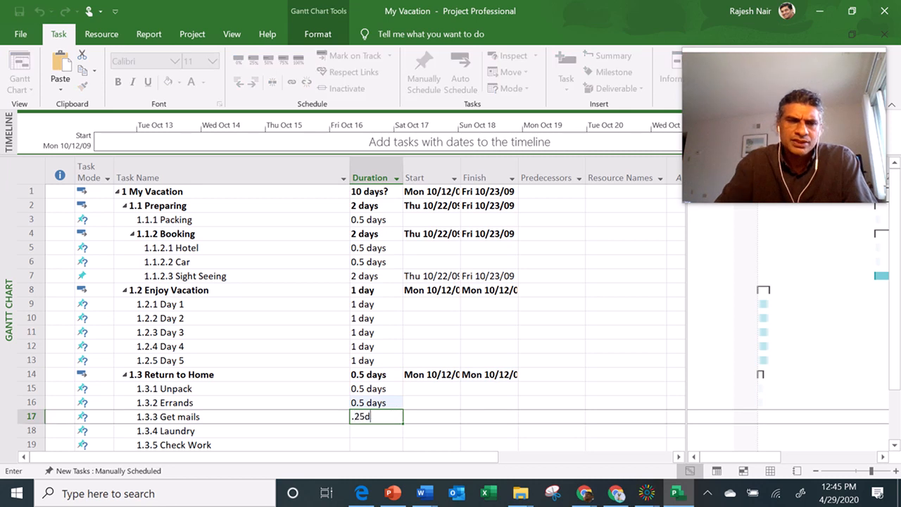
key("Return")
type(".")
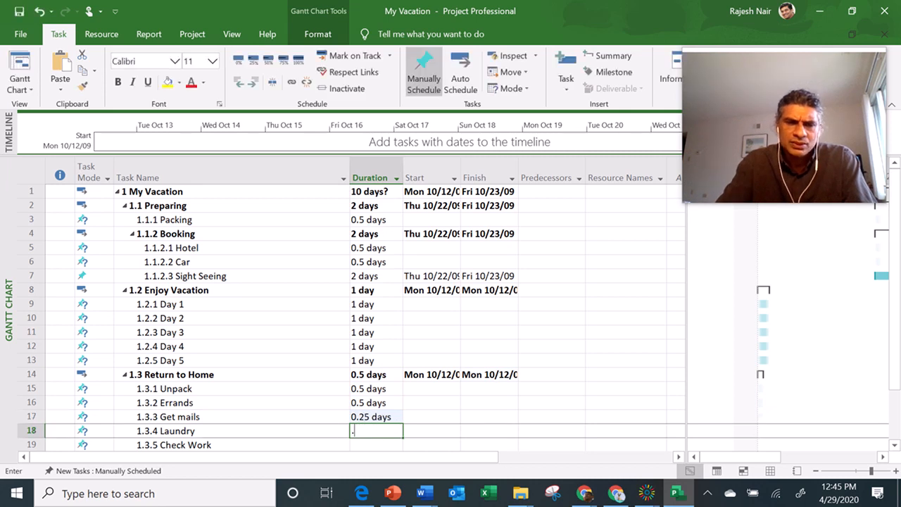
type("25d")
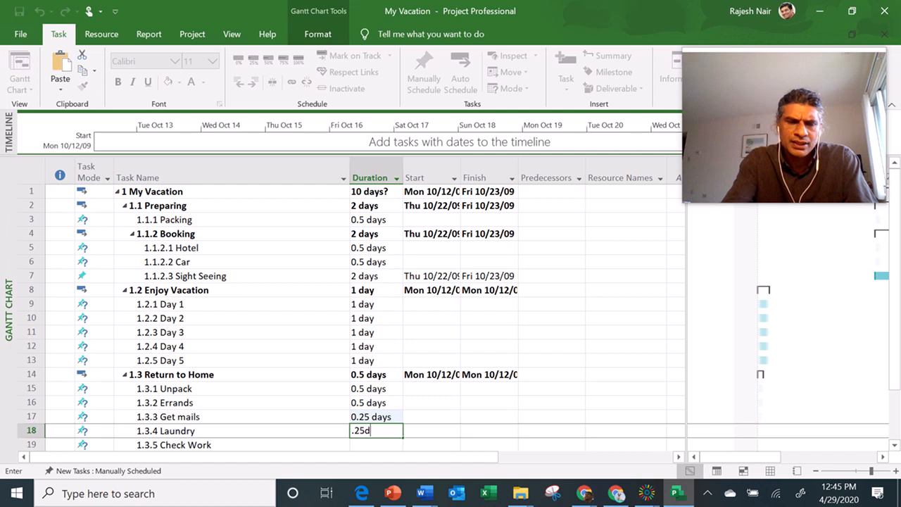
key("Return")
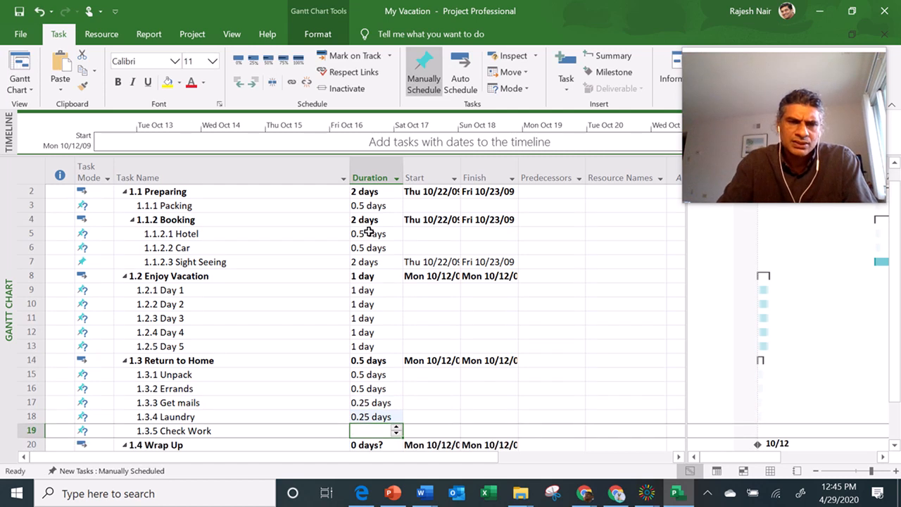
type(".5d")
key("Return")
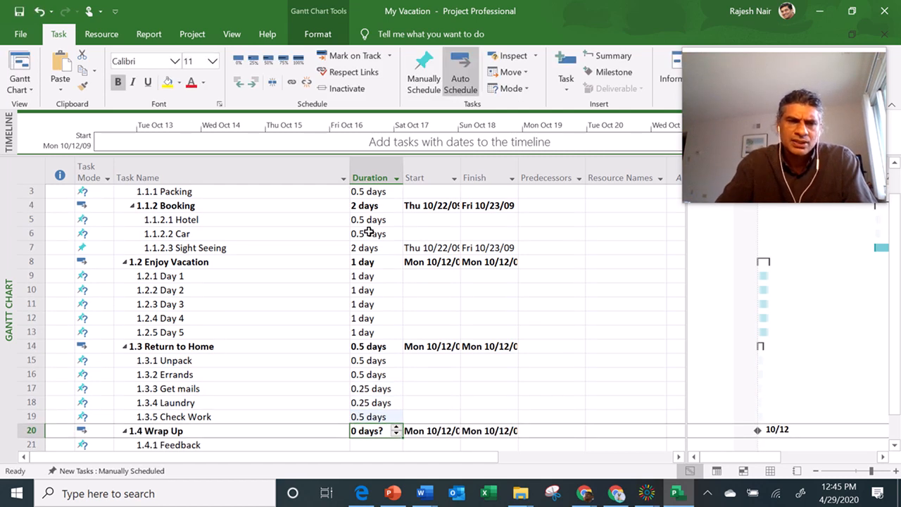
Step: Set the durations under Wrap Up to 1 day for Feedback and 2 days for Video
key("Return")
type("1d")
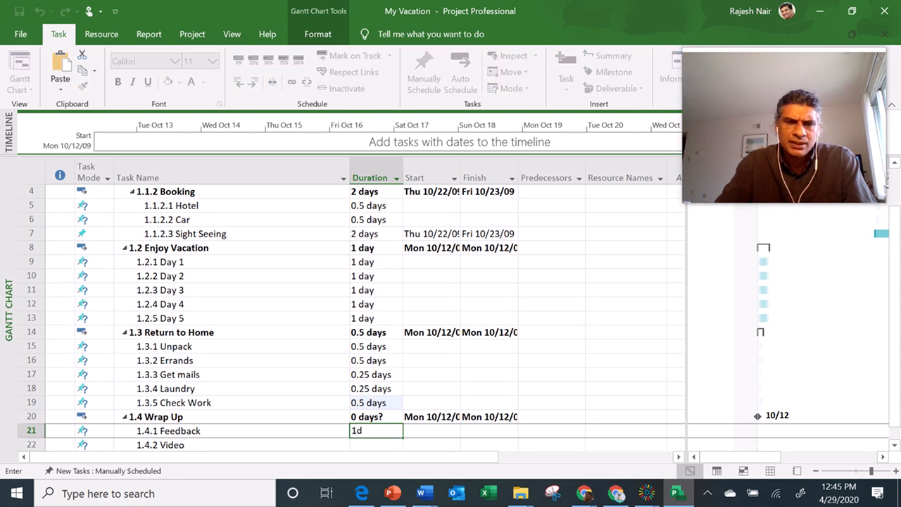
key("Return")
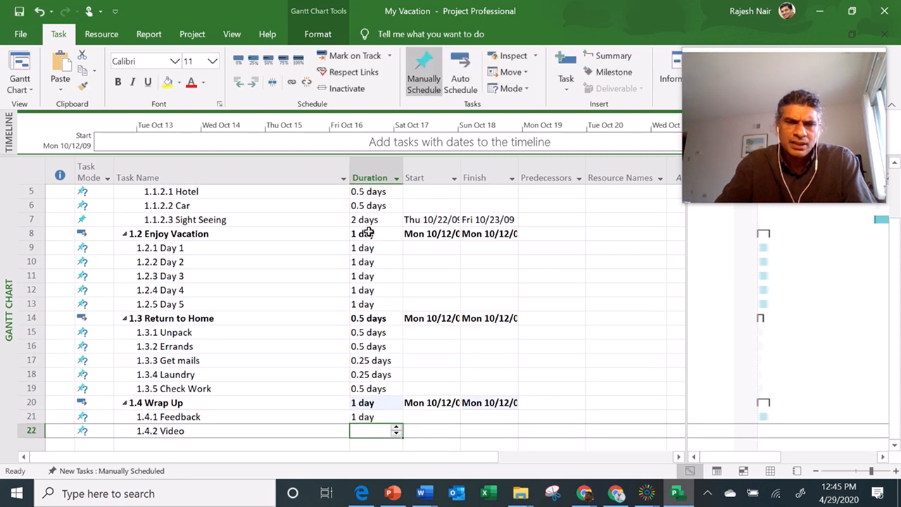
type("2d")
key("Return")
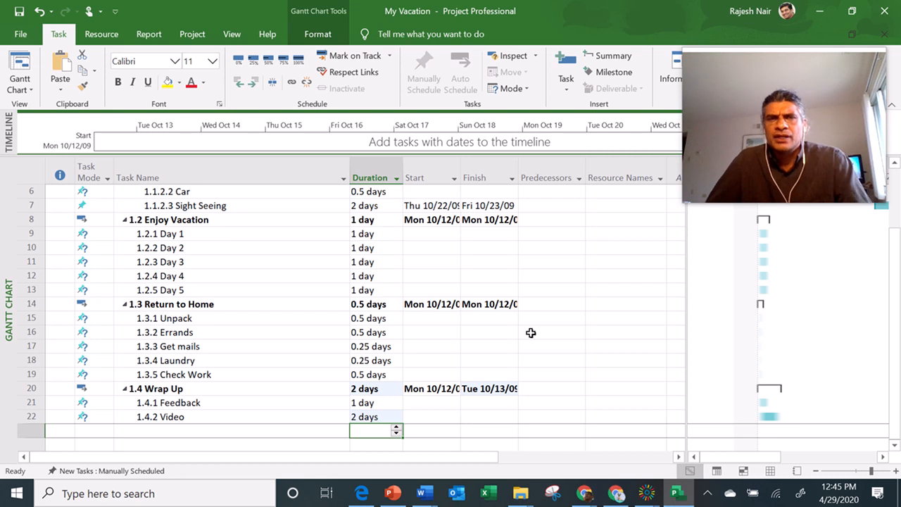
scroll(533, 331, "up", 2)
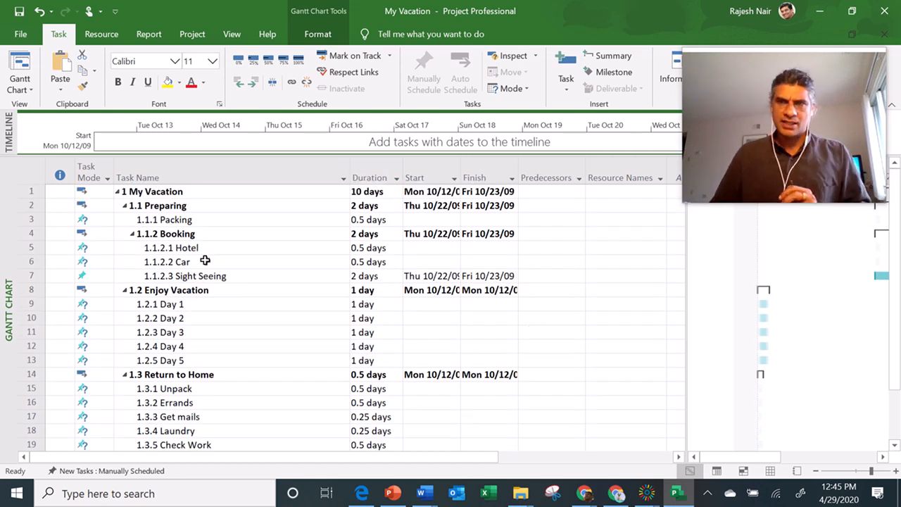
left_click(369, 219)
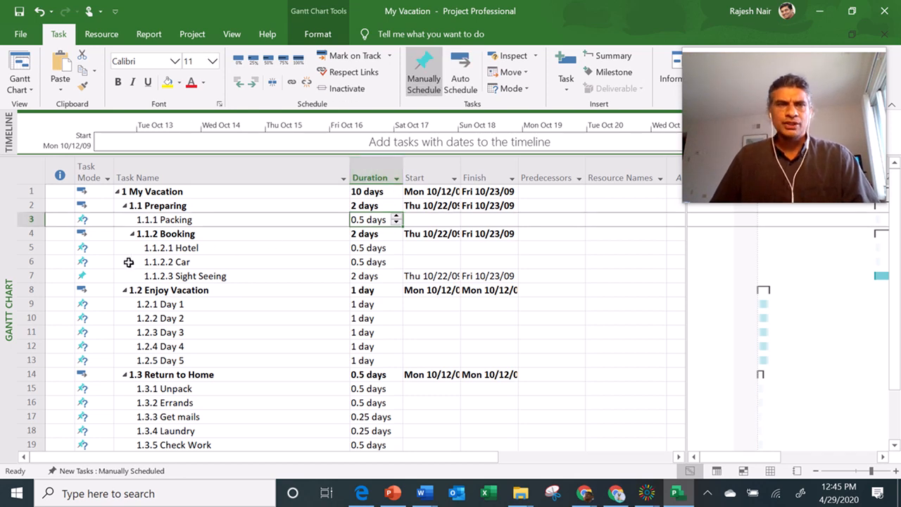
left_click(32, 248)
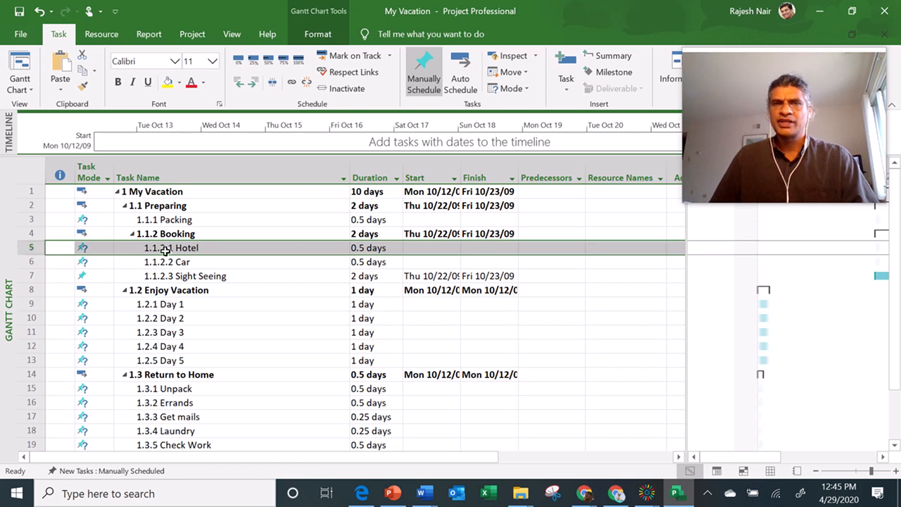
left_click(375, 251)
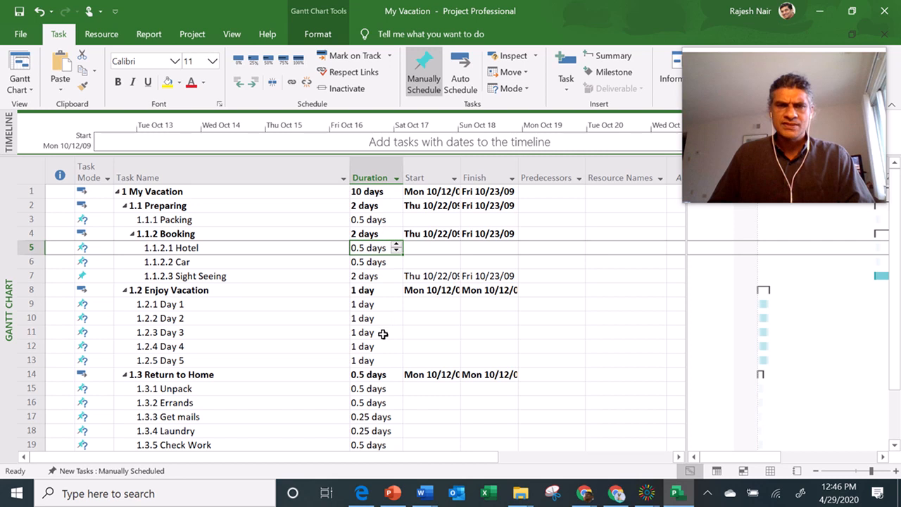
left_click(567, 233)
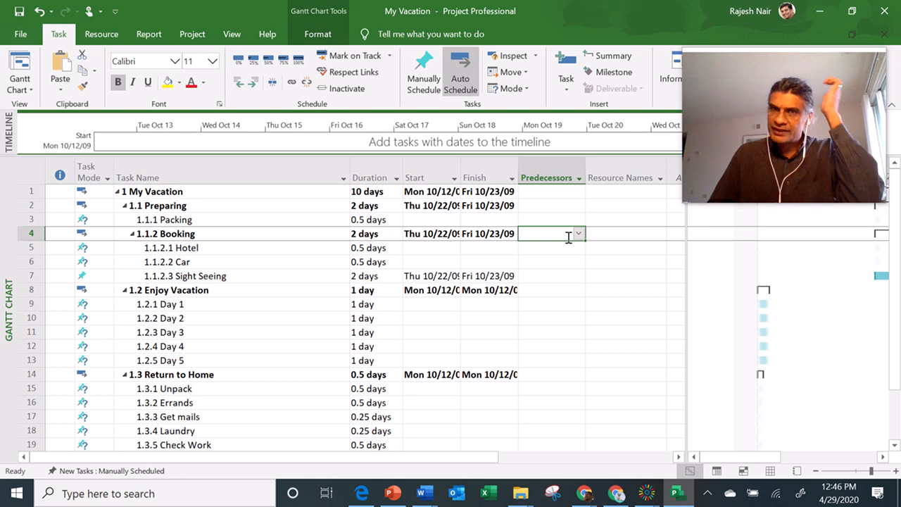
left_click(557, 220)
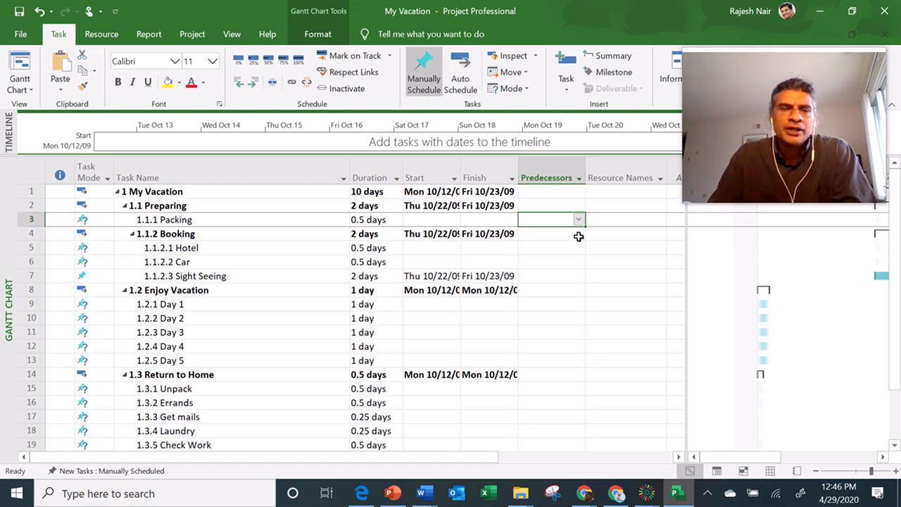
key("Down")
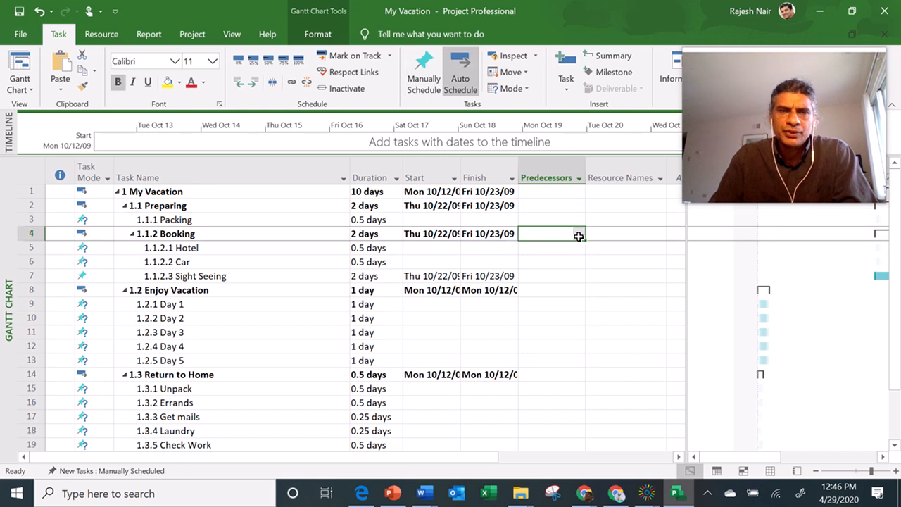
key("Down")
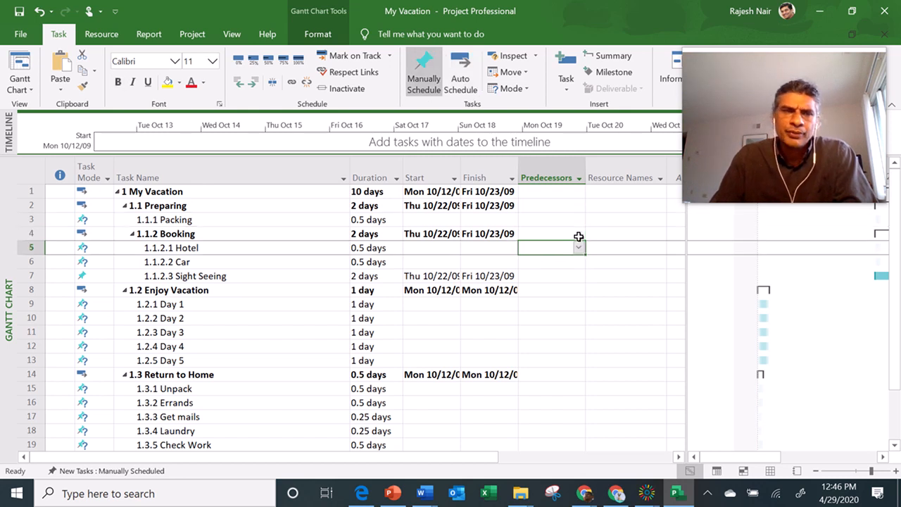
key("Down")
key("Down")
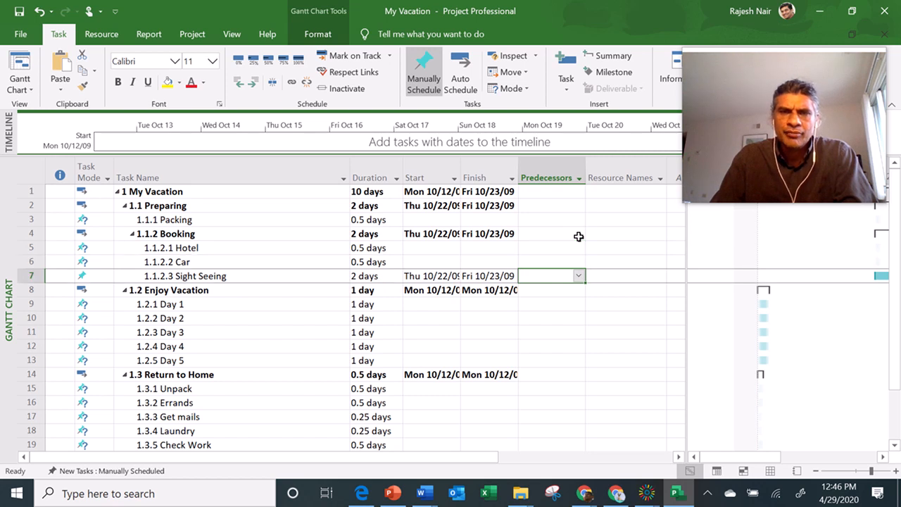
key("Up")
key("Up")
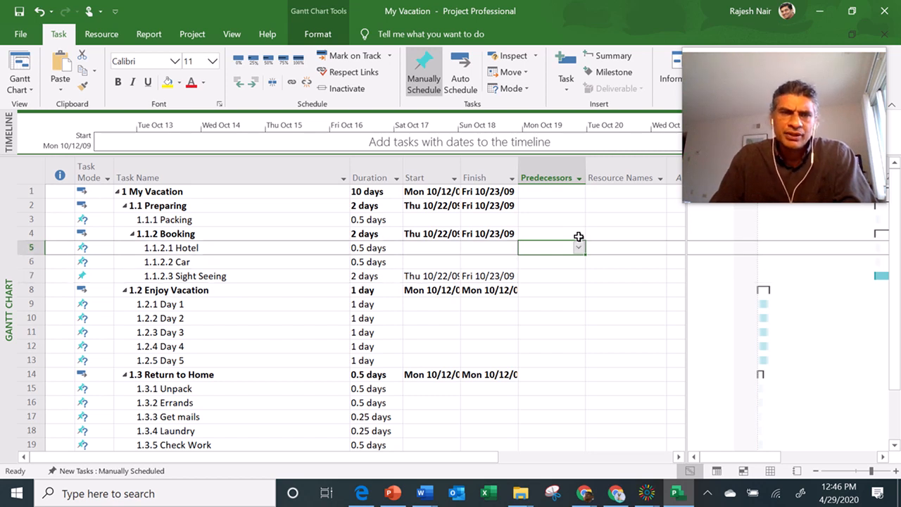
Step: Set tasks 3 and 4 (Packing and Booking) as the predecessors of Day 1 under Enjoy Vacation
key("Down")
key("Down")
key("Down")
key("Down")
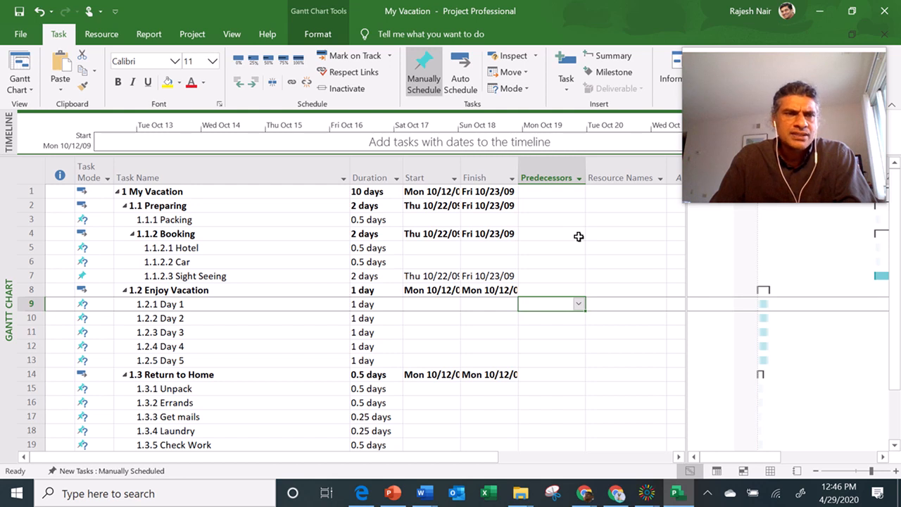
type("3,")
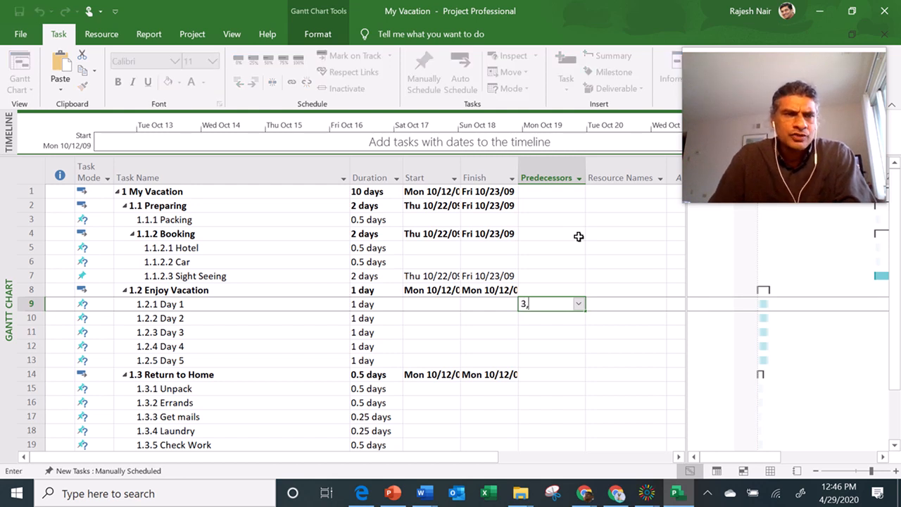
type("4")
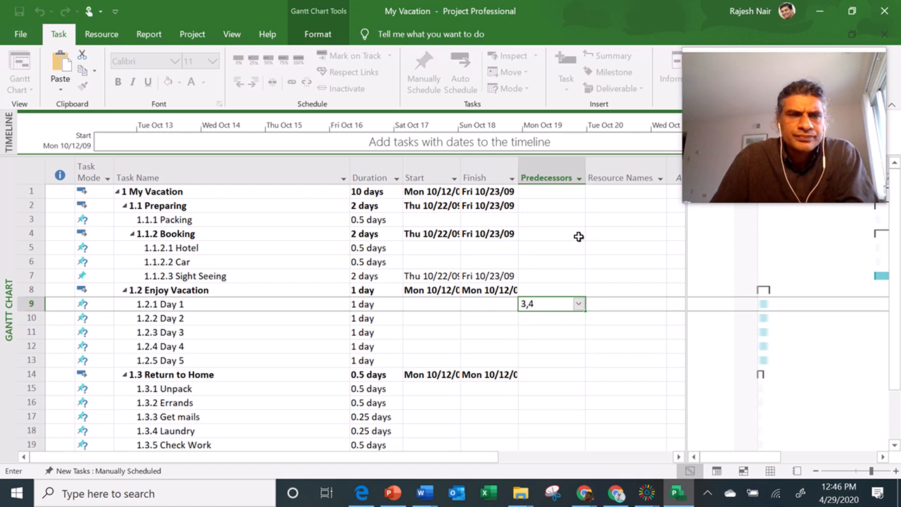
key("Return")
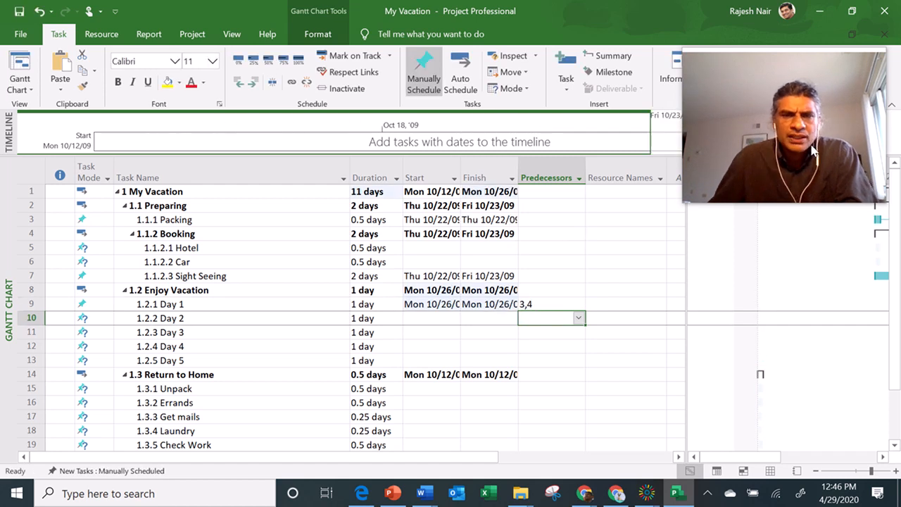
left_click(533, 303)
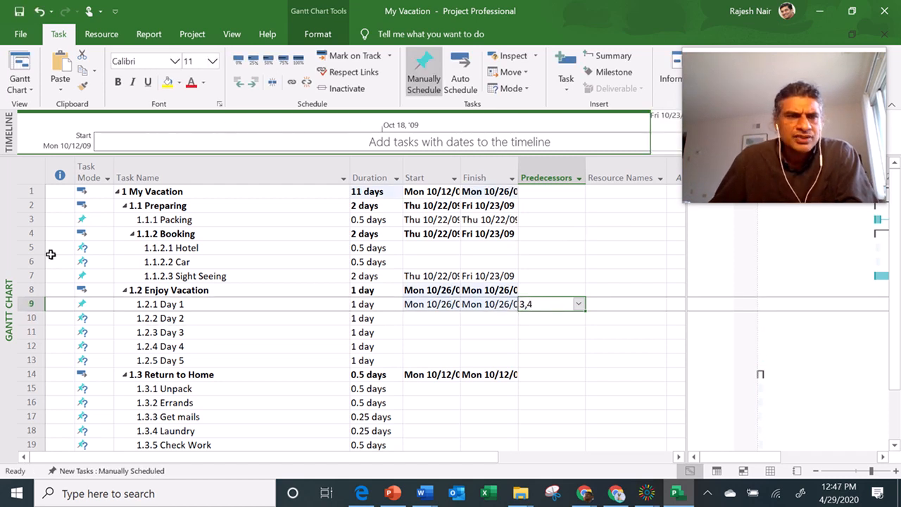
left_click(31, 219)
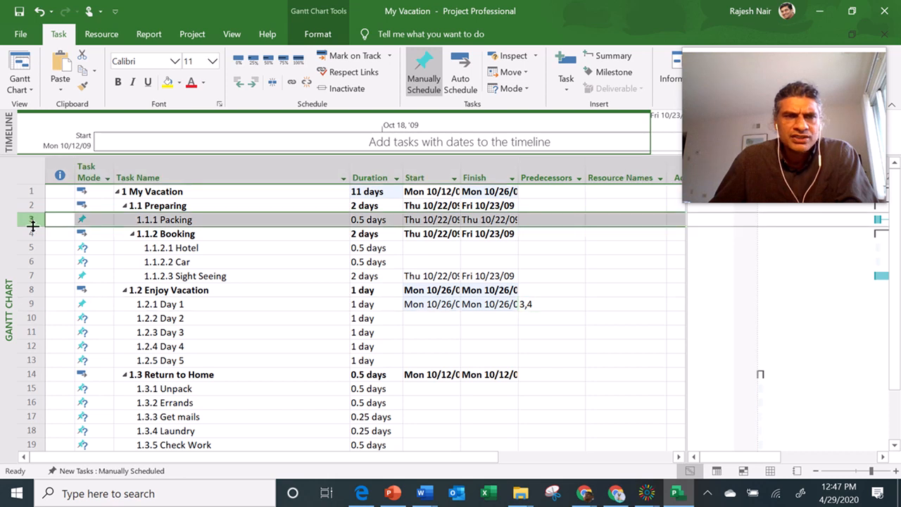
left_click(529, 305)
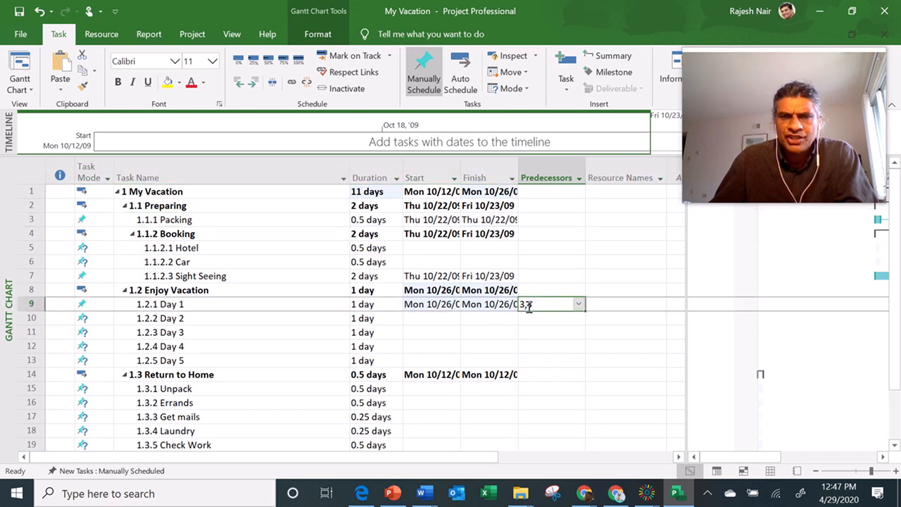
left_click(33, 235)
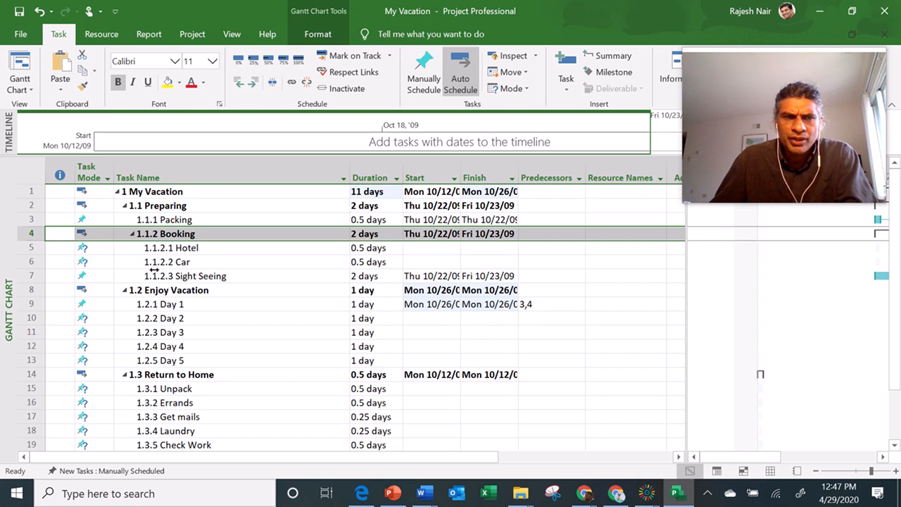
left_click(544, 308)
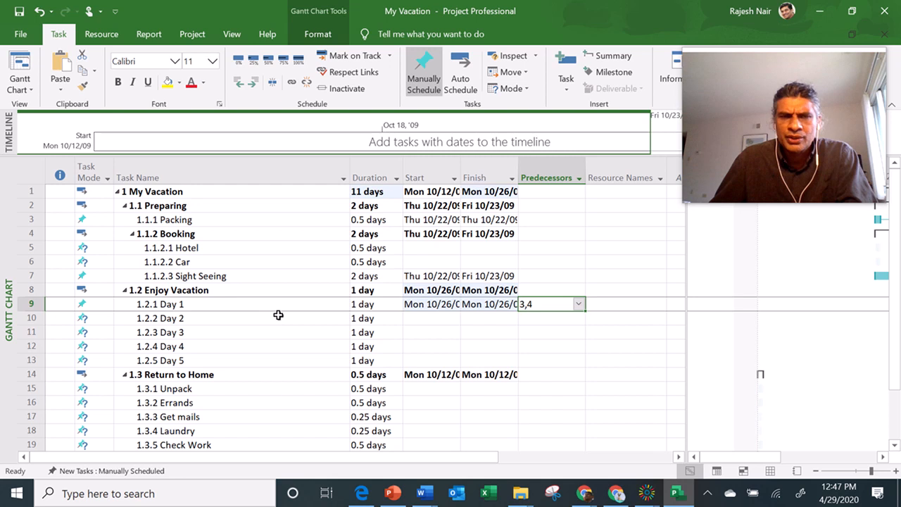
Step: Set the predecessors under Enjoy Vacation to 9 for Day 2, 10 for Day 3, 11 for Day 4 and 12 for Day 5
left_click(560, 320)
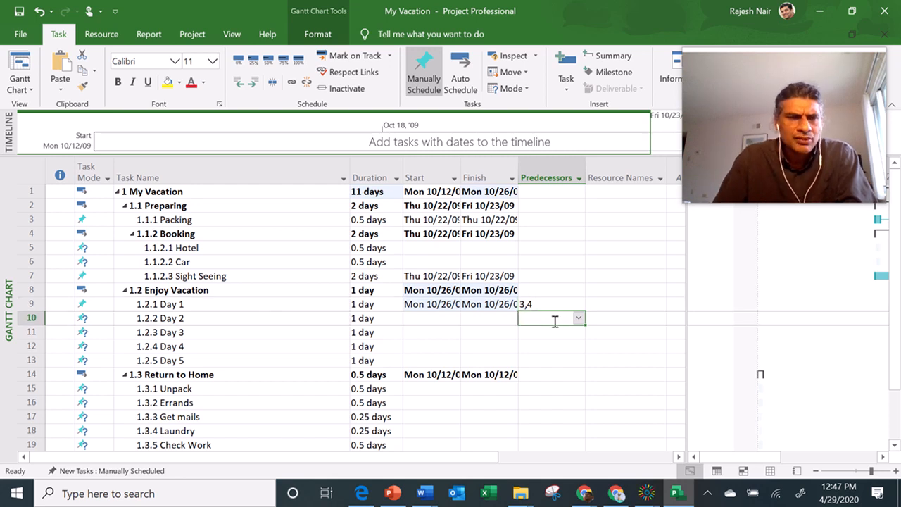
type("9")
key("Return")
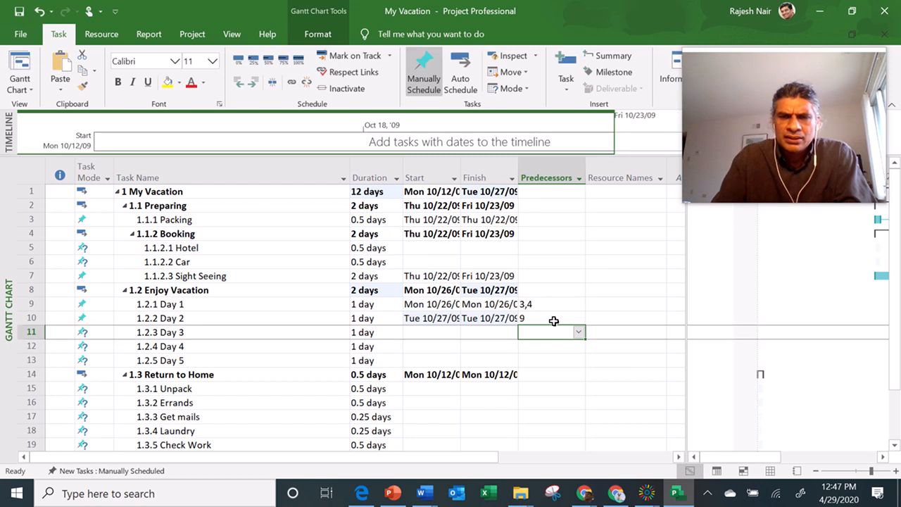
type("10")
key("Return")
type("1")
key("Return")
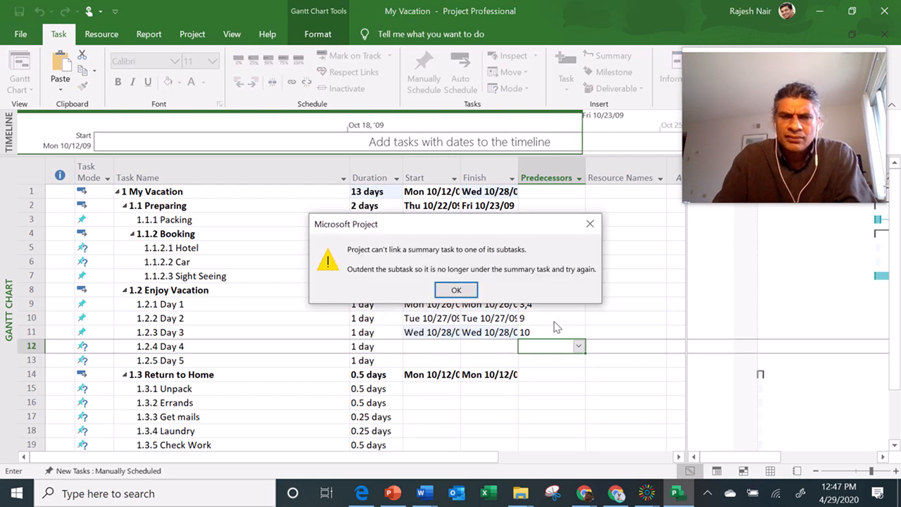
key("Return")
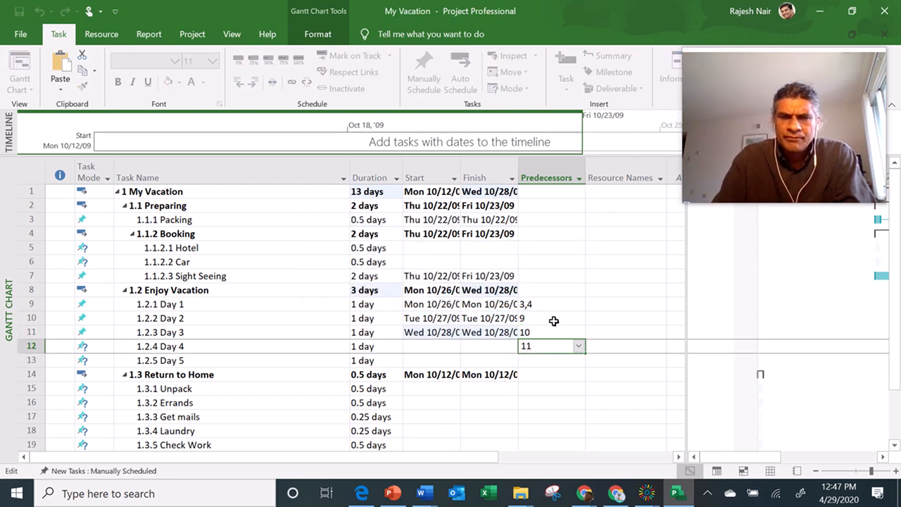
key("Return")
type("12")
key("Return")
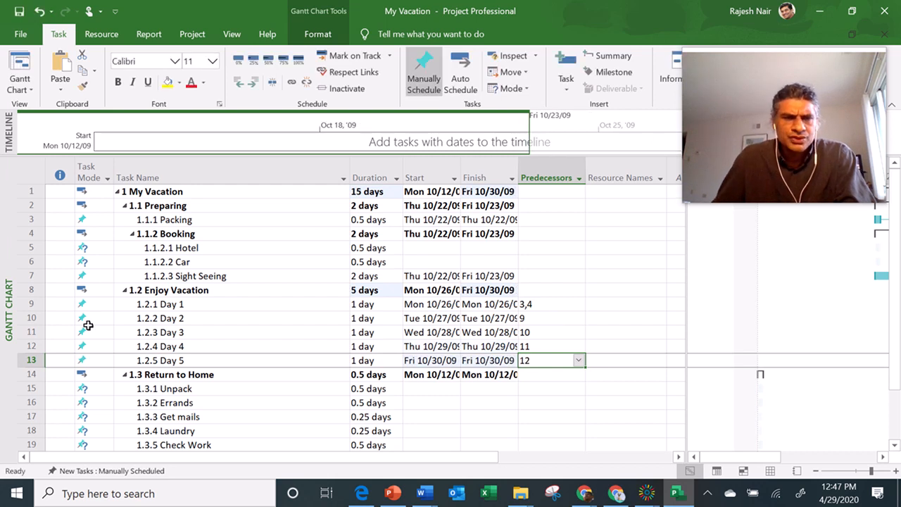
Step: Examine the dependency of Day 3 on Day 2 and the linked Enjoy Vacation bars in the Gantt chart
left_click(31, 318)
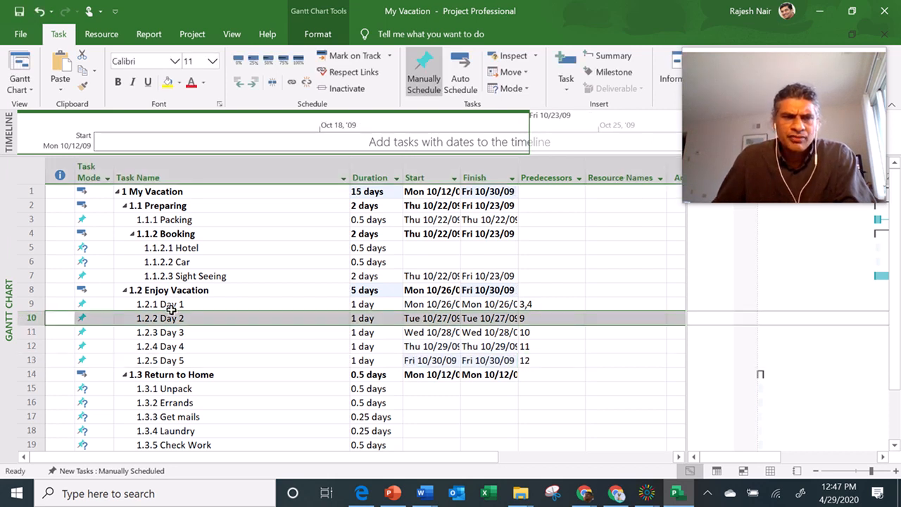
left_click(538, 332)
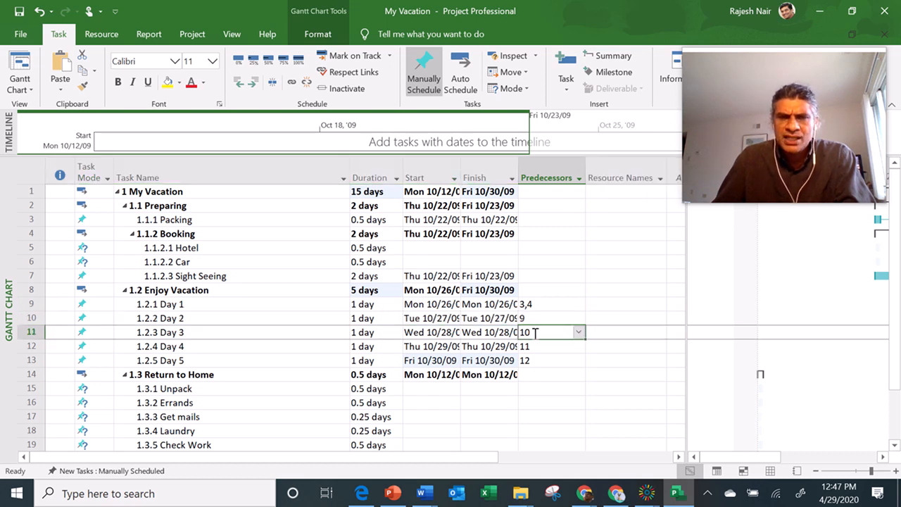
left_click(31, 333)
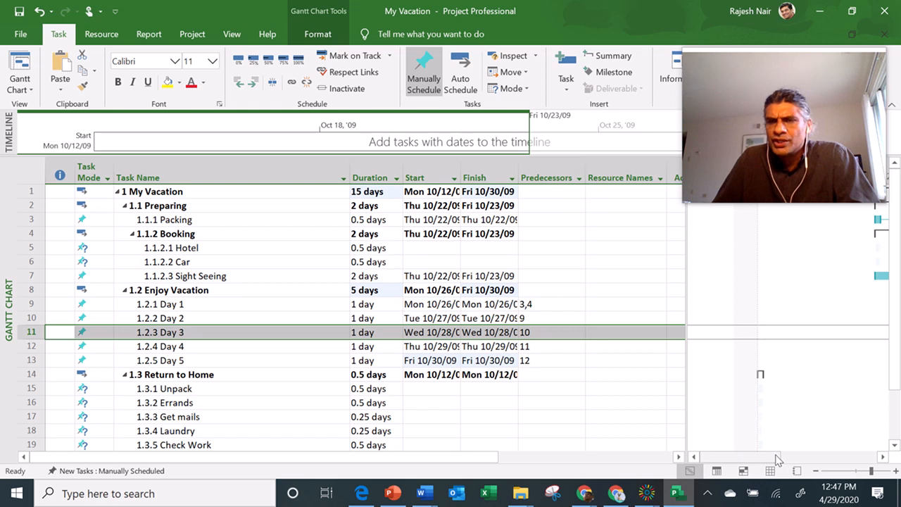
left_click_drag(757, 462, 812, 462)
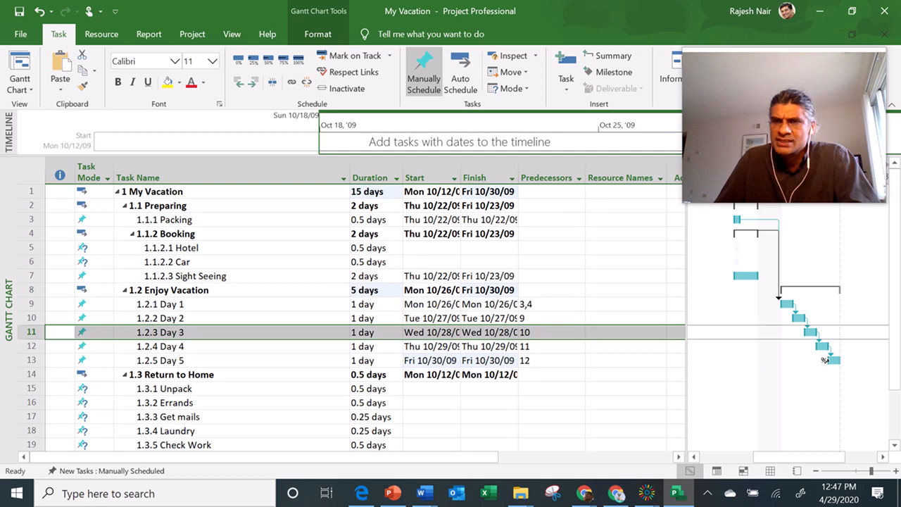
Step: Set the predecessors under Return to Home to 8 for Unpack and 15 for Errands
left_click(453, 400)
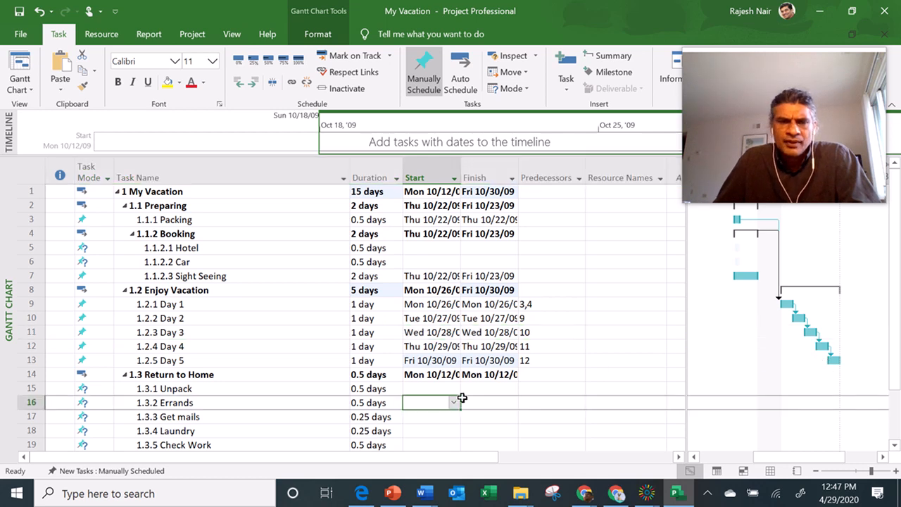
key("Down")
key("Up")
key("Up")
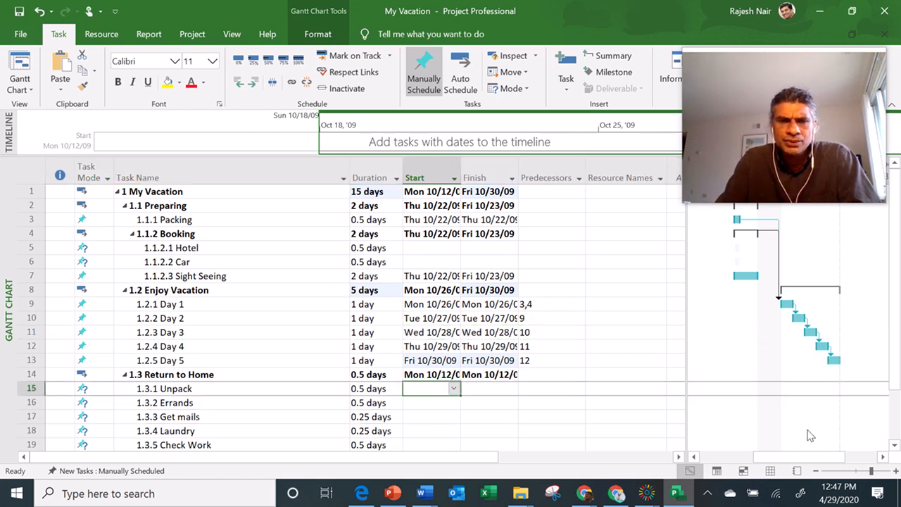
key("Right")
key("Right")
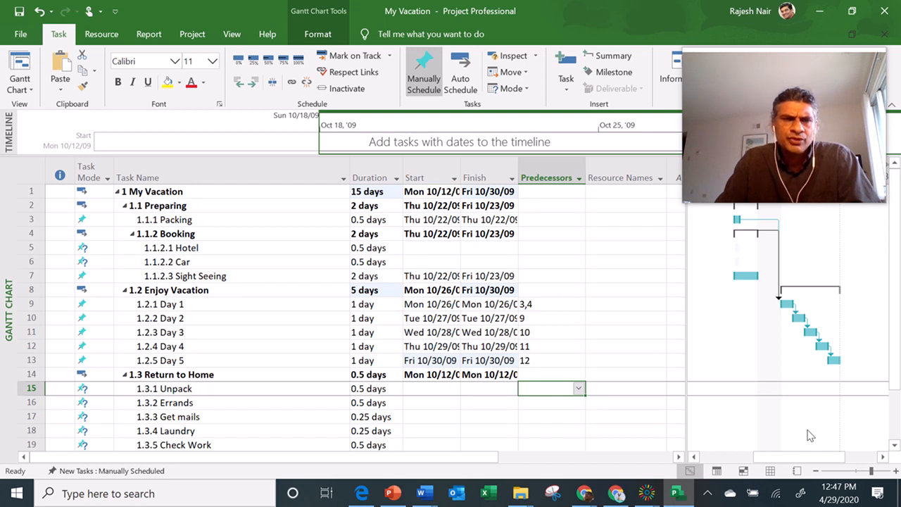
type("8")
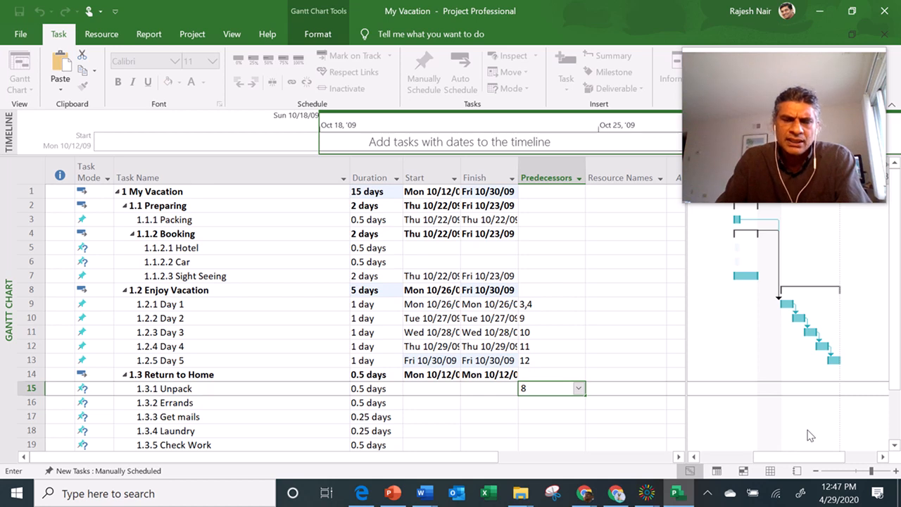
key("Return")
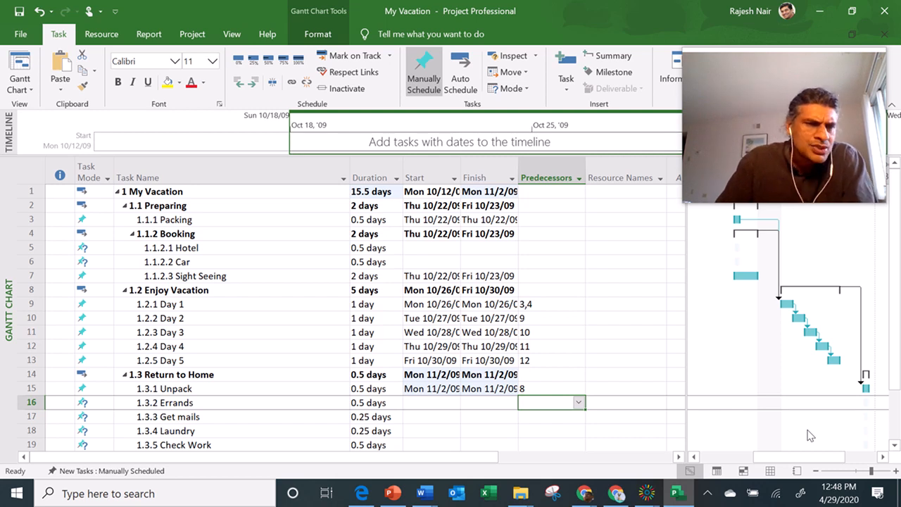
type("15")
key("Return")
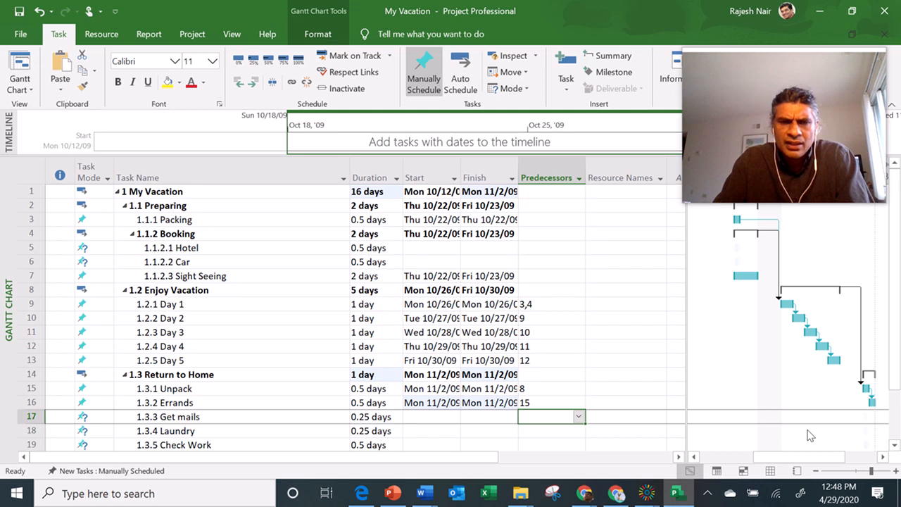
Step: Set the predecessors under Return to Home to 16 for Get mails, 17 for Laundry and 18 for Check Work
type("16")
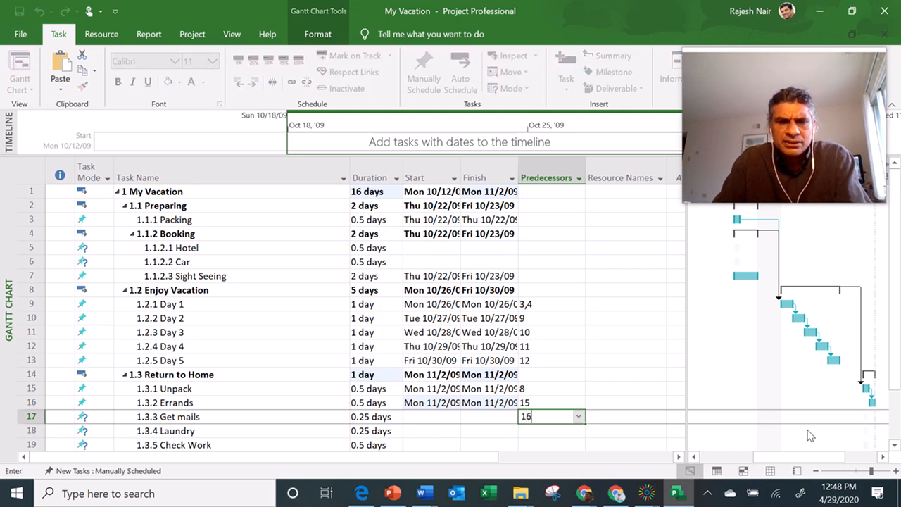
key("Return")
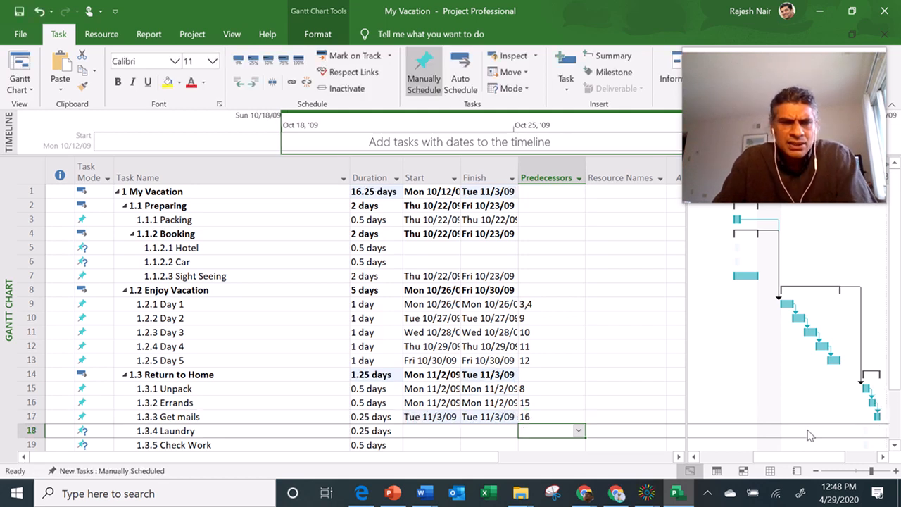
type("17")
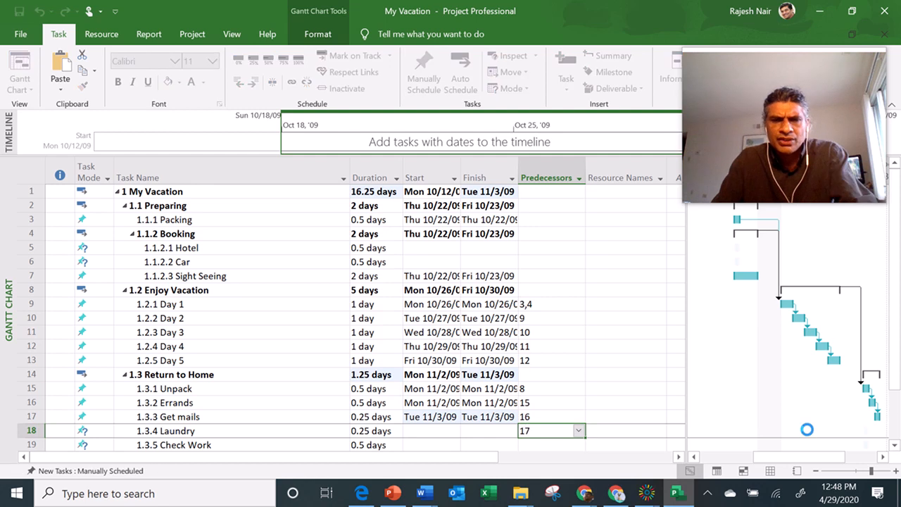
key("Return")
type("18")
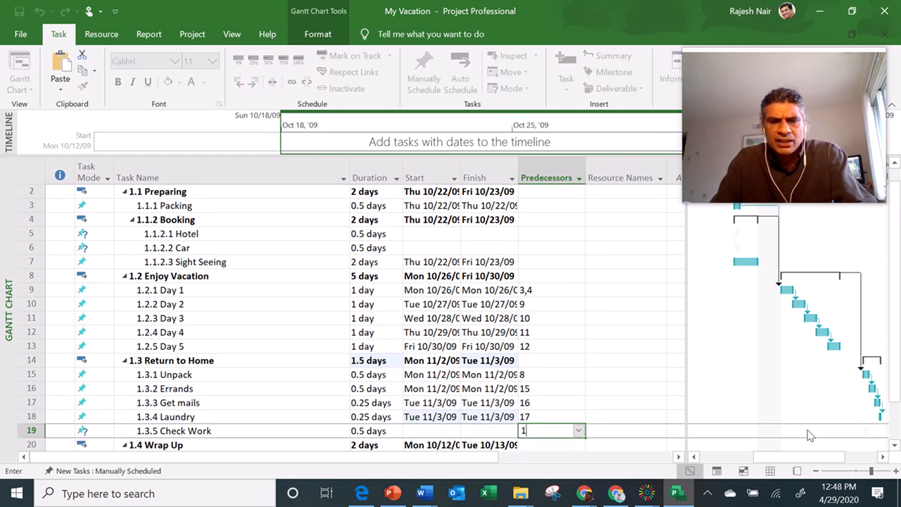
key("Return")
key("Return")
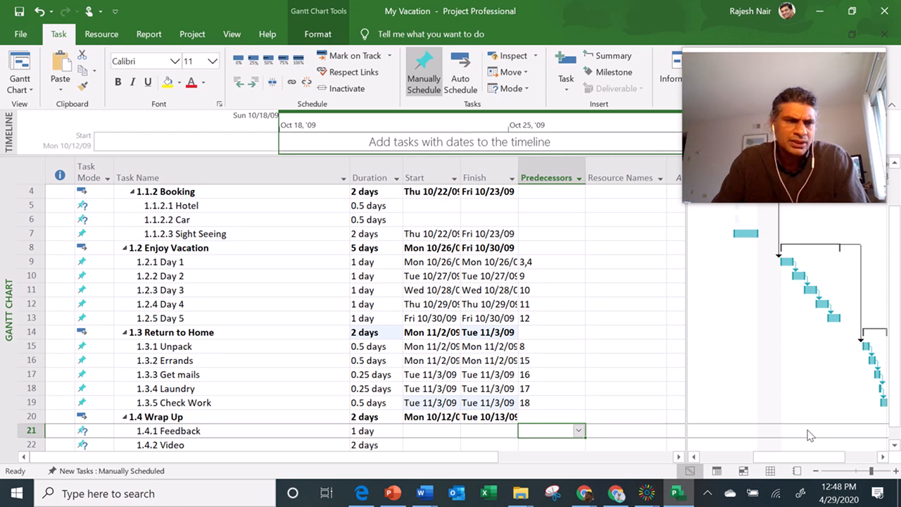
Step: Set the predecessors under Wrap Up to 19 for Feedback and 21 for Video
type("19")
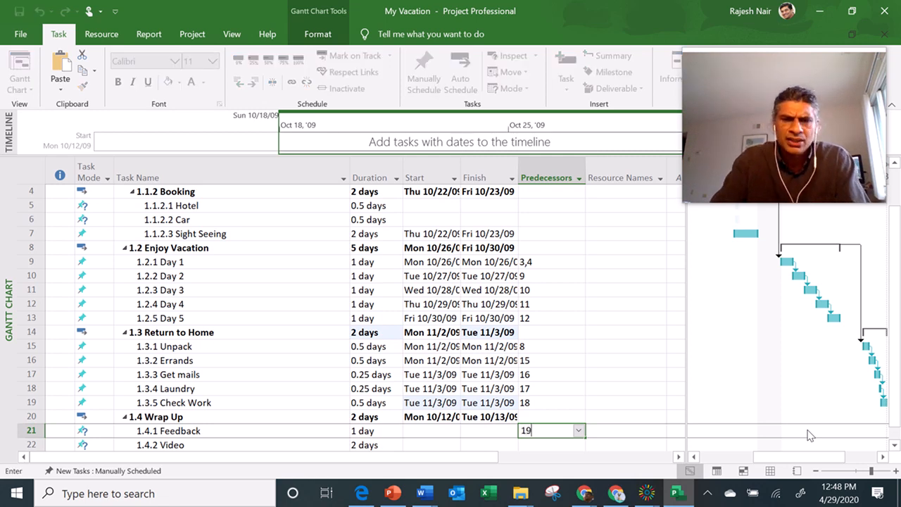
key("Return")
type("20")
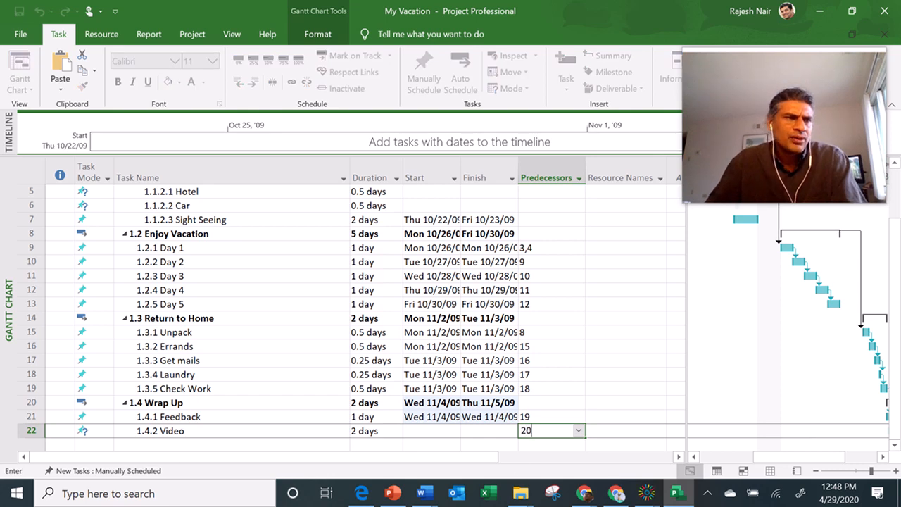
key("BackSpace")
key("BackSpace")
key("alt+Tab")
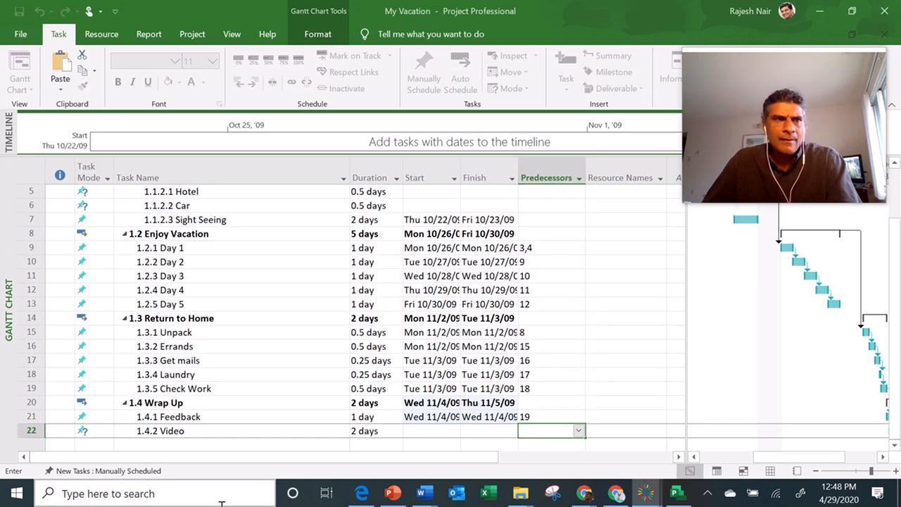
left_click(540, 414)
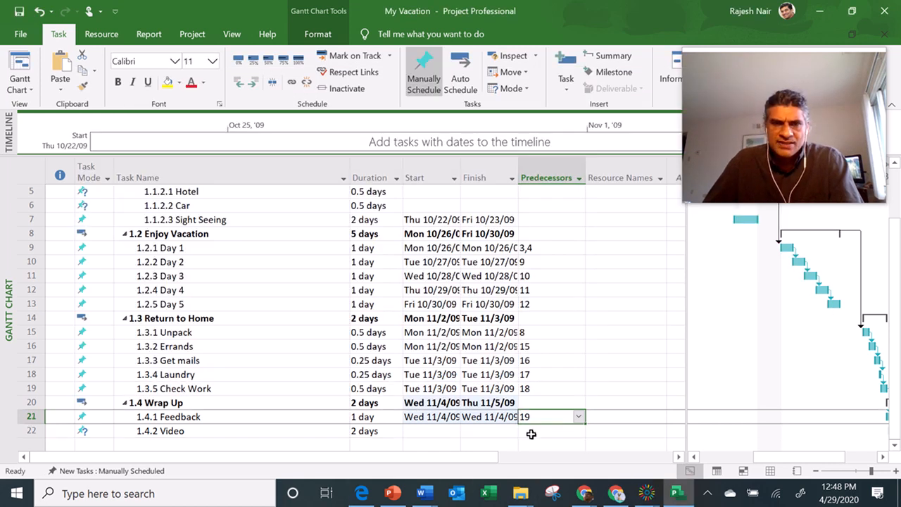
left_click(531, 430)
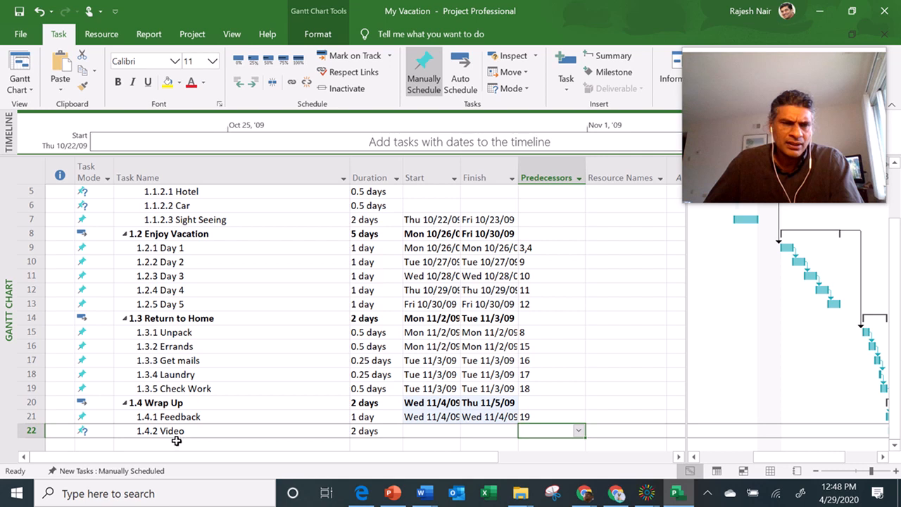
type("21")
left_click(533, 417)
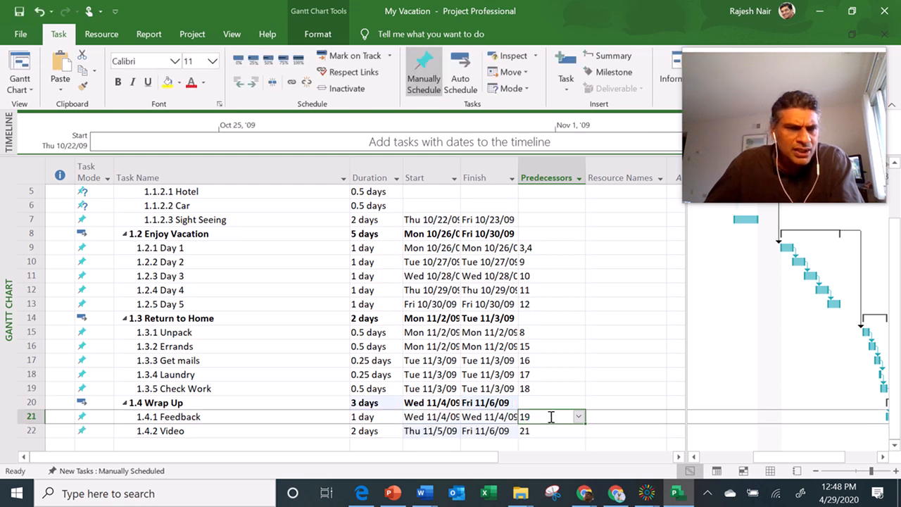
key("Down")
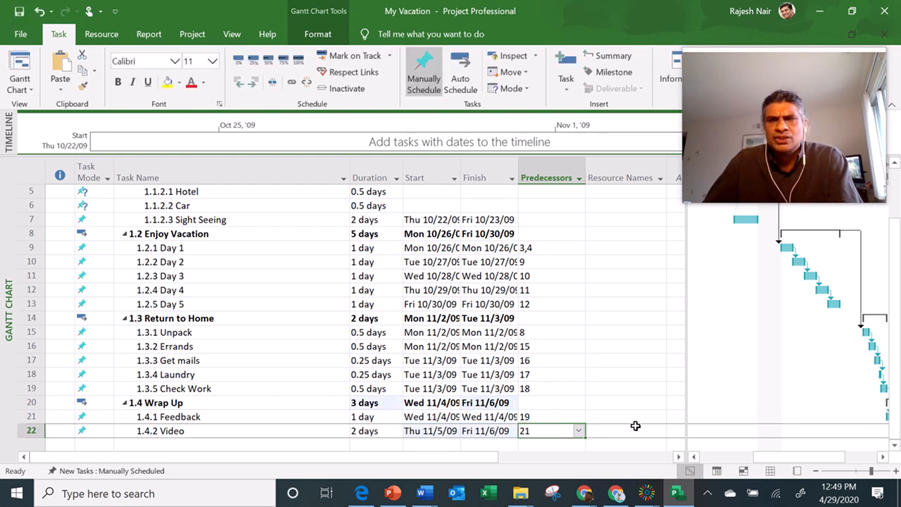
Step: Narrow the Task Name column of the task table to make room for the columns beside it
left_click_drag(817, 459, 850, 458)
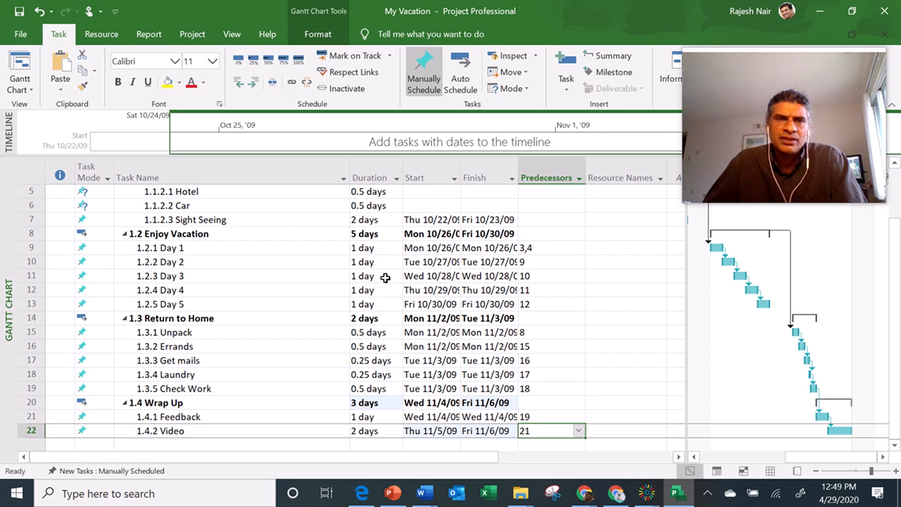
scroll(385, 286, "up", 2)
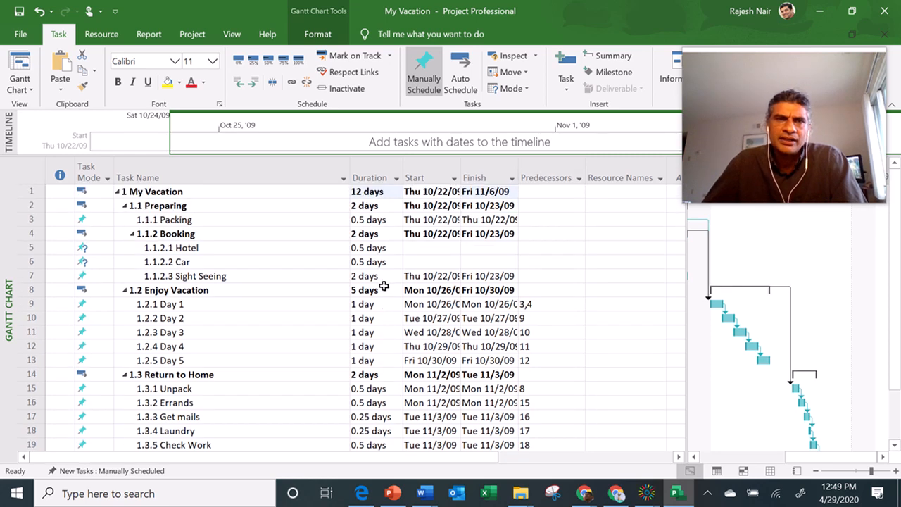
left_click_drag(350, 166, 297, 169)
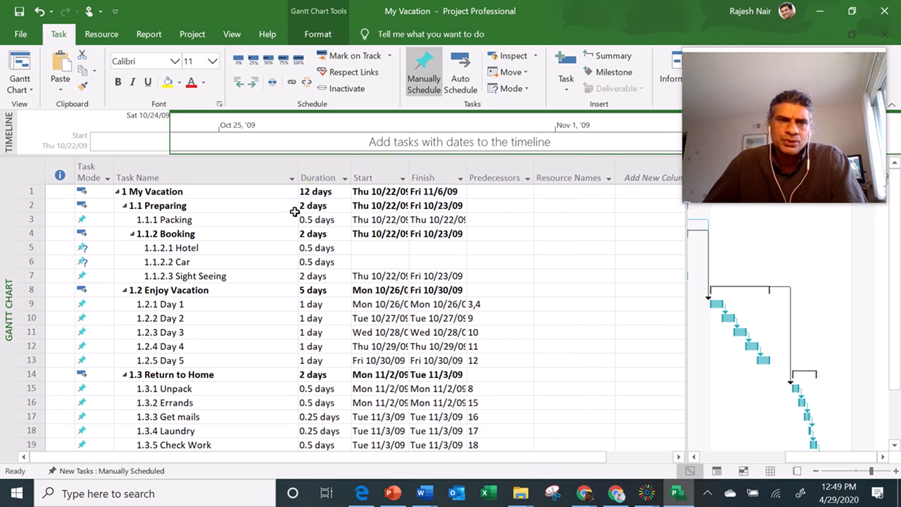
left_click(317, 167)
left_click(496, 173)
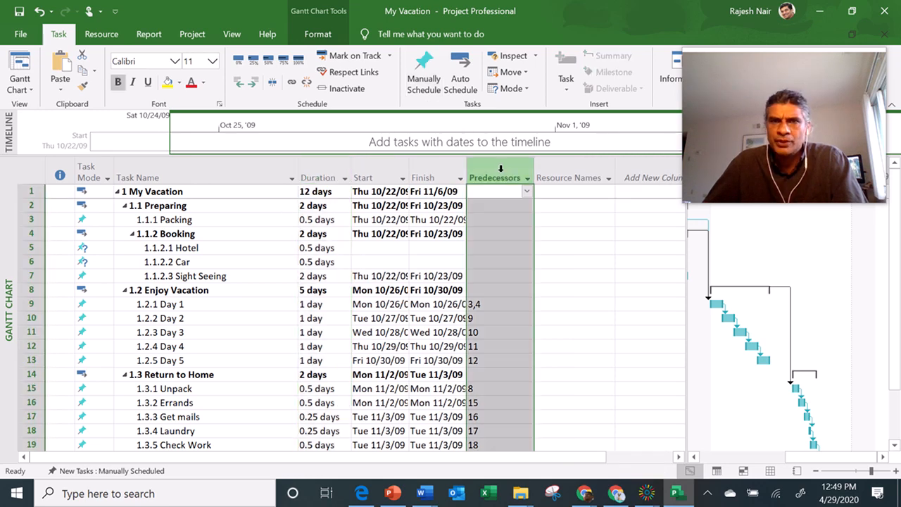
Step: Switch all tasks in the project from manual scheduling to Auto Schedule
left_click(30, 175)
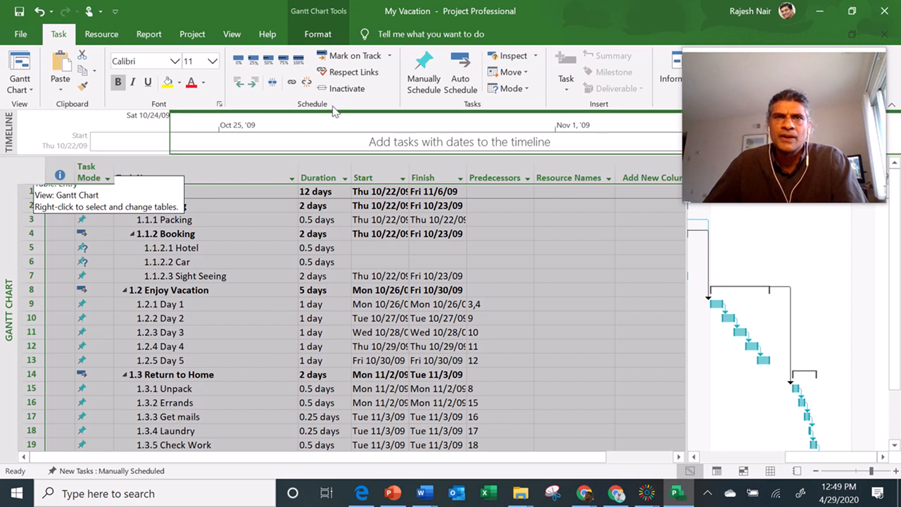
left_click(455, 71)
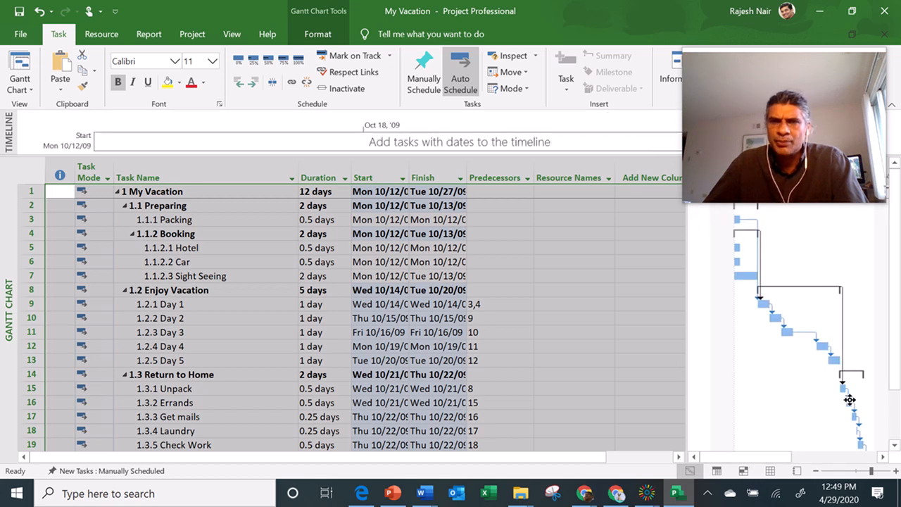
left_click(487, 233)
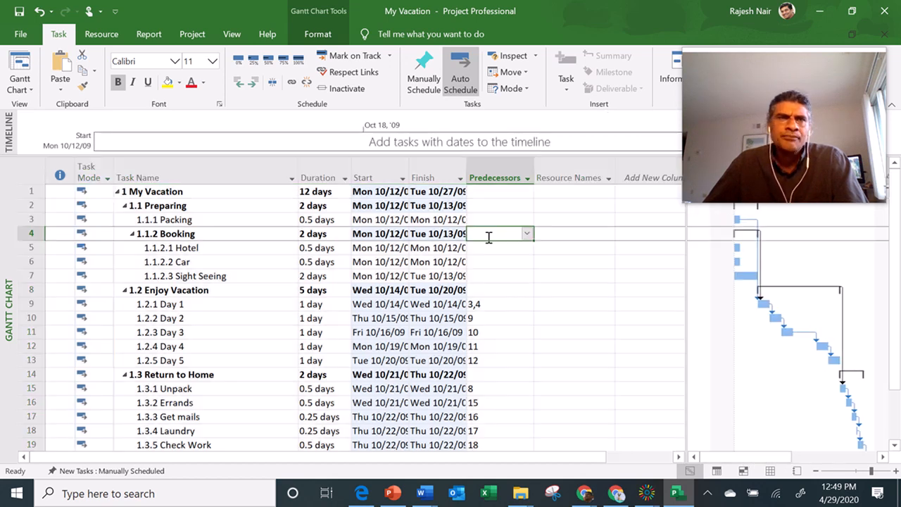
Step: Set the project's start date to Monday, December 21, 2009 in the project information
left_click(192, 34)
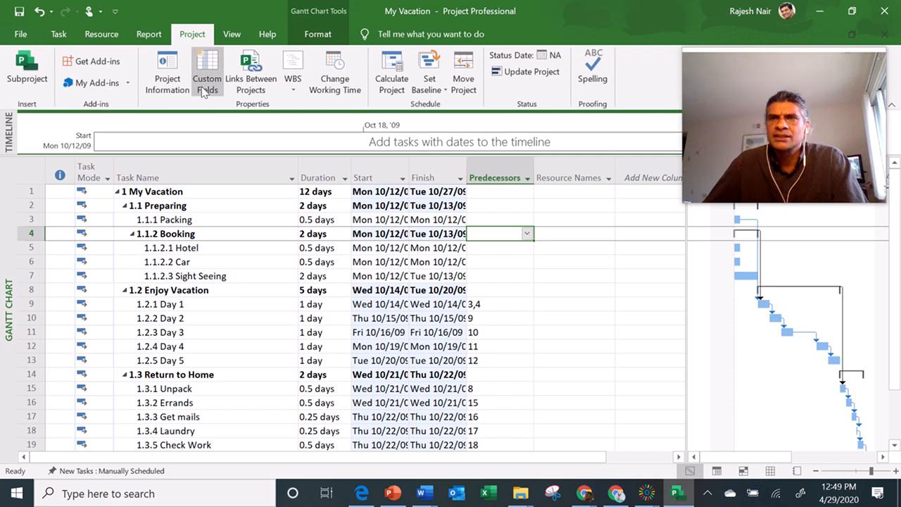
left_click(169, 83)
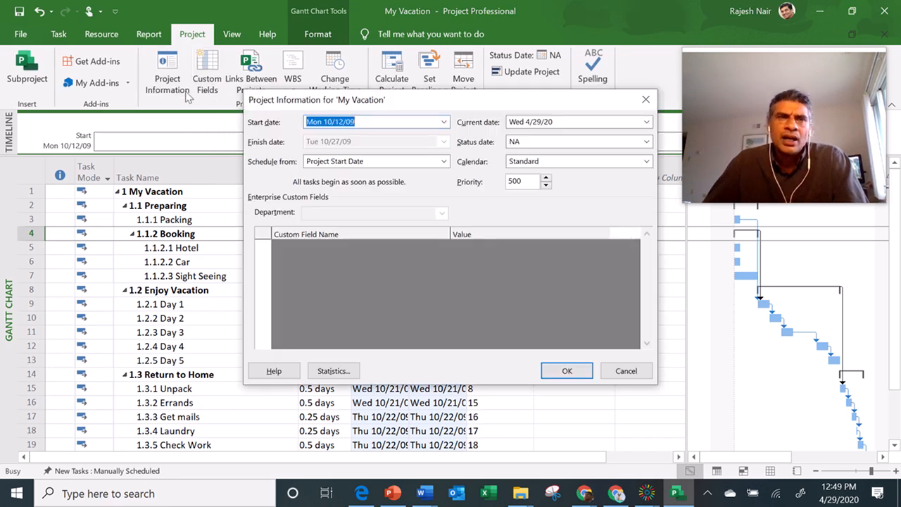
left_click(443, 122)
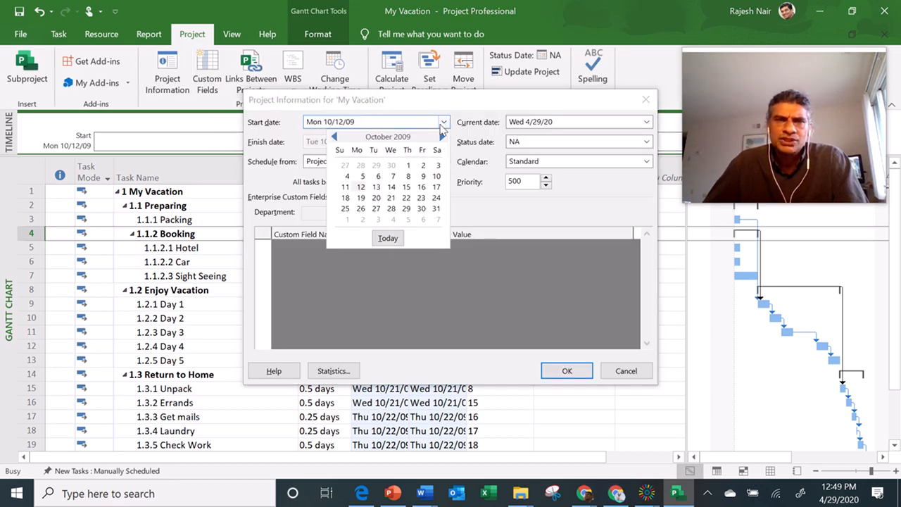
left_click(443, 138)
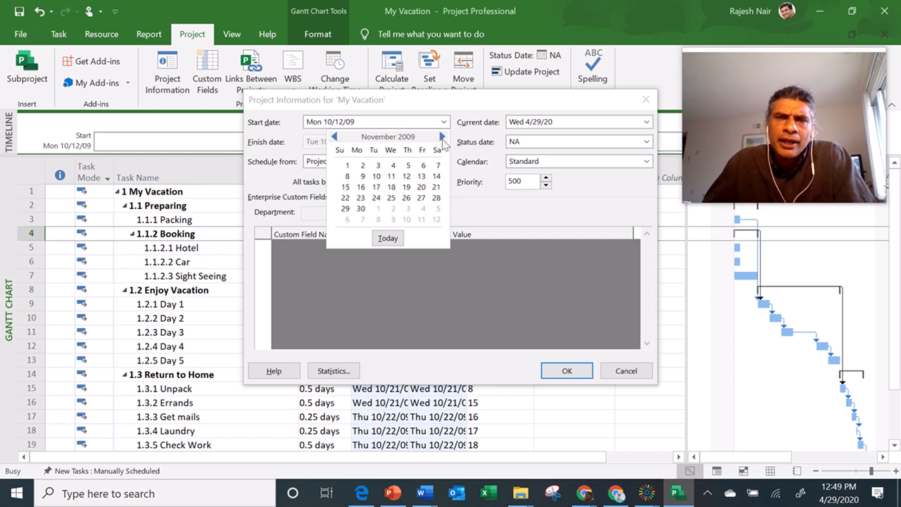
left_click(443, 137)
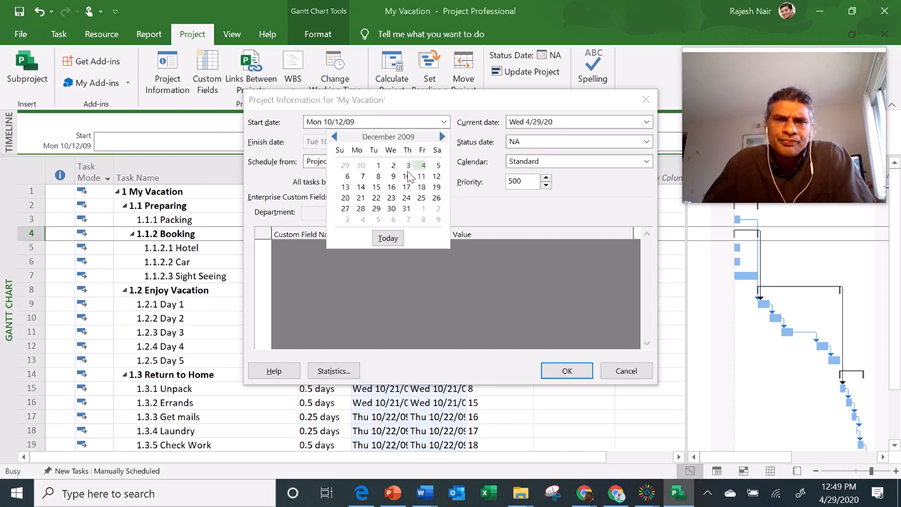
left_click(361, 197)
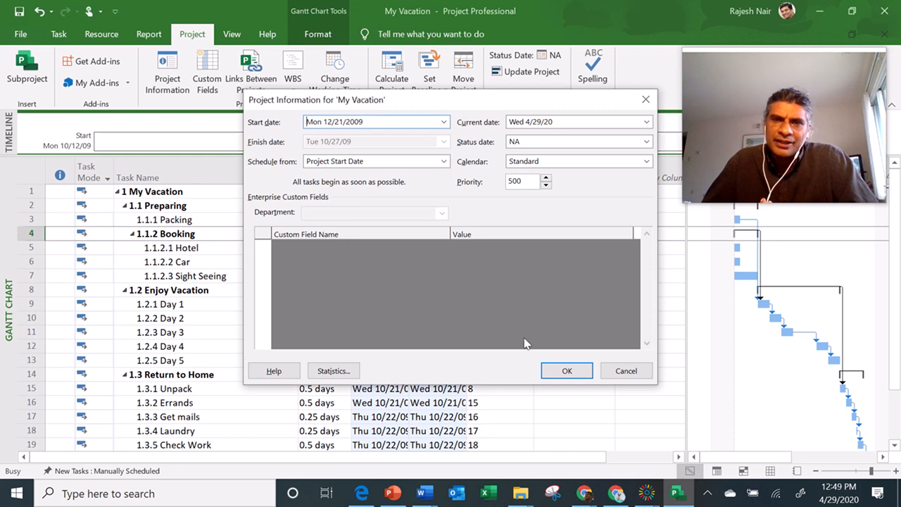
left_click(567, 374)
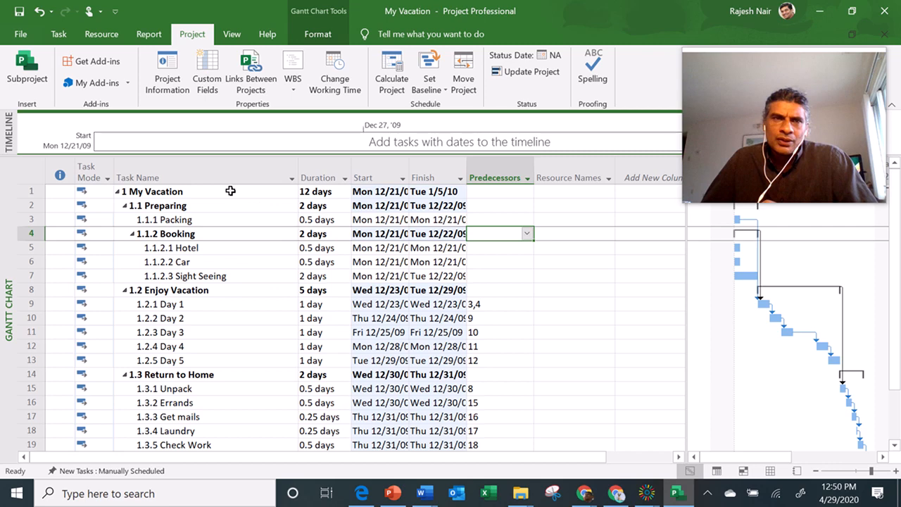
Step: Change the project's start date to Thursday, December 17, 2009
left_click(173, 88)
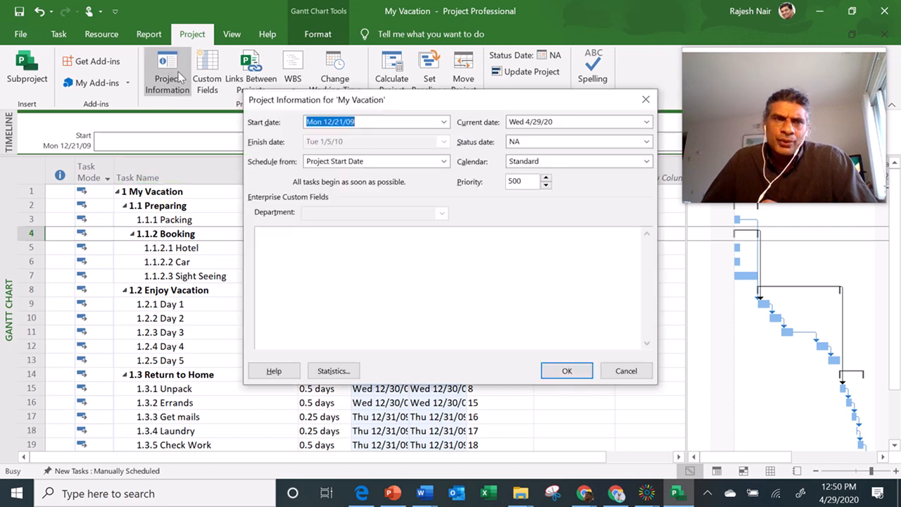
left_click(445, 122)
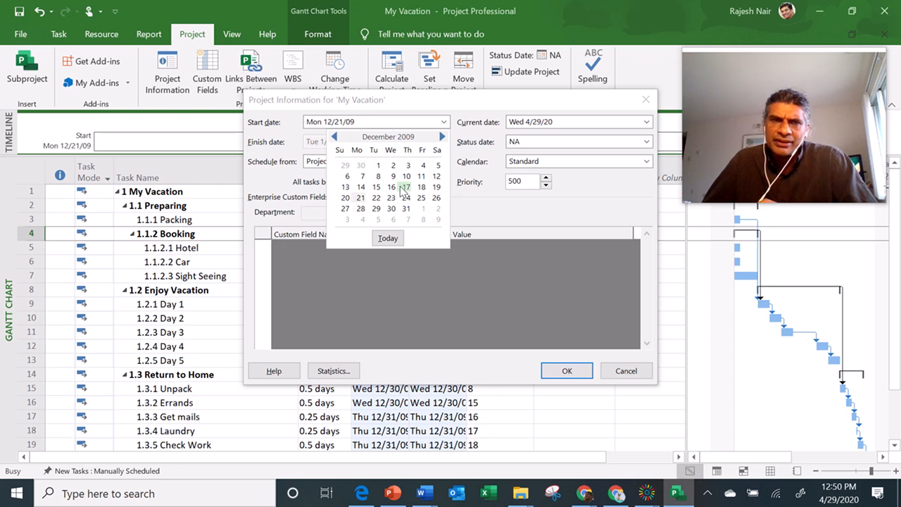
left_click(406, 187)
left_click(566, 370)
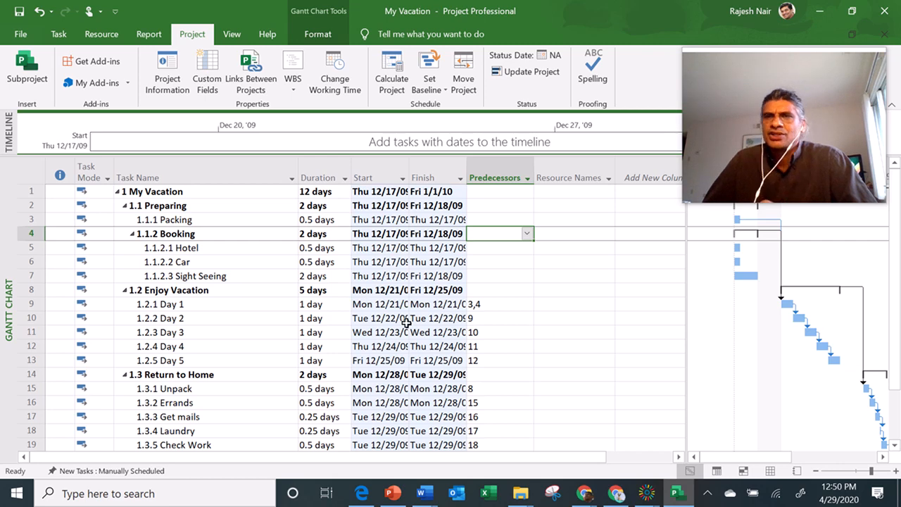
Step: Save a copy of the project in the Project Video folder under the name My Vacation - Schedule
left_click(27, 40)
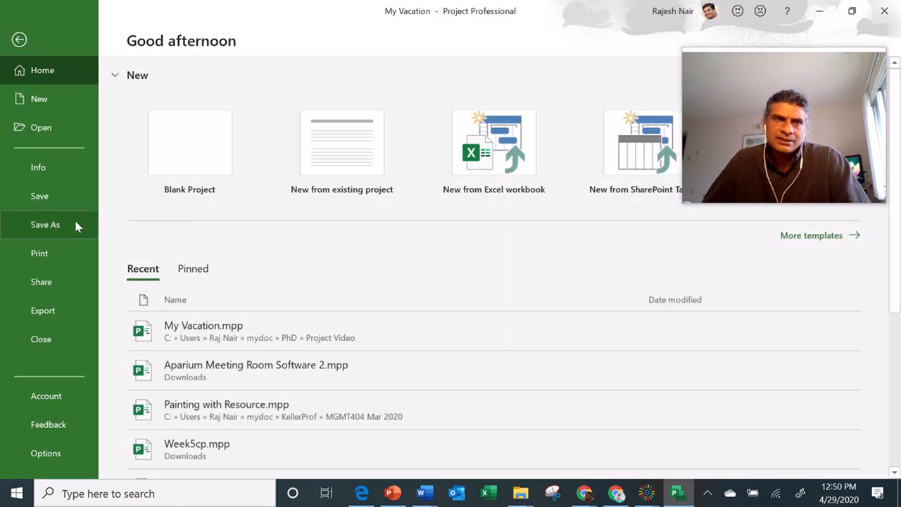
left_click(74, 224)
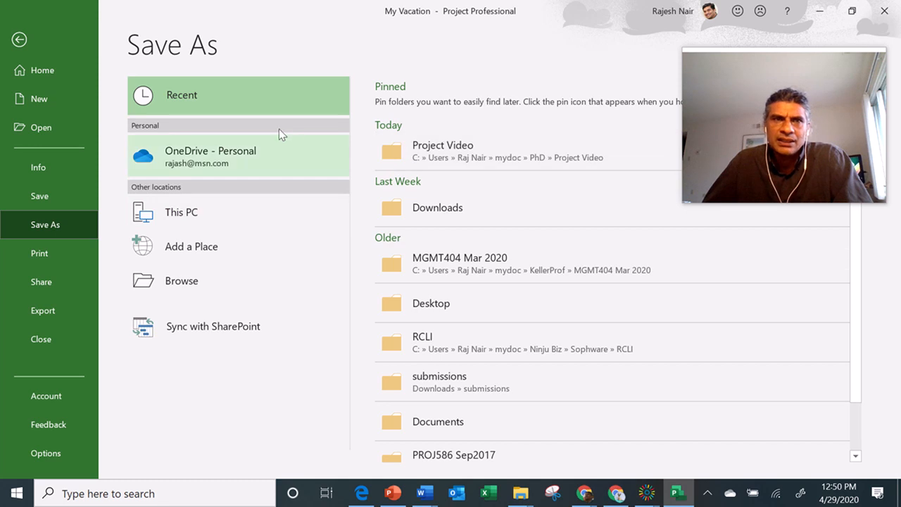
left_click(447, 150)
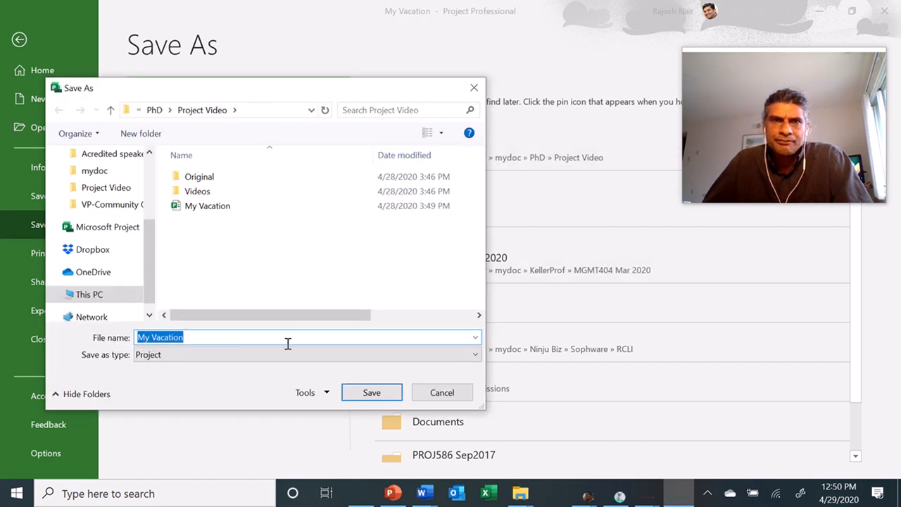
left_click(238, 336)
type("- ")
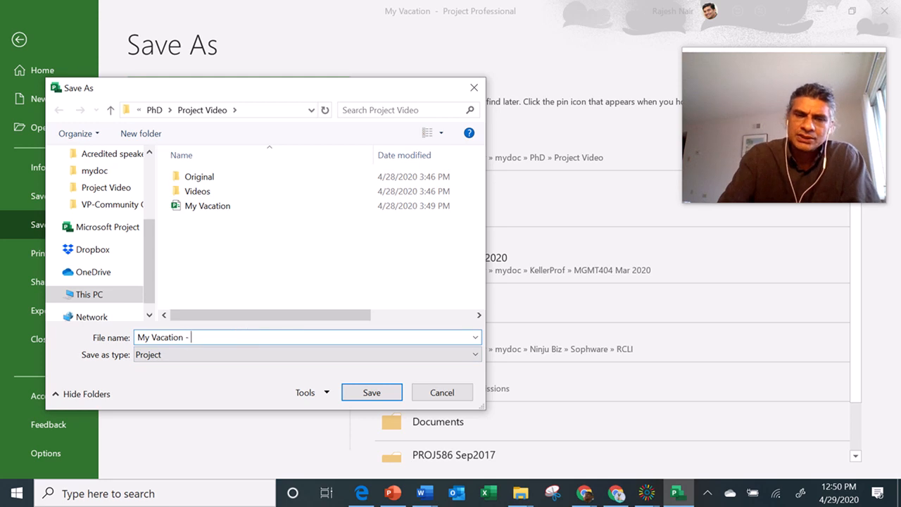
type("WBS")
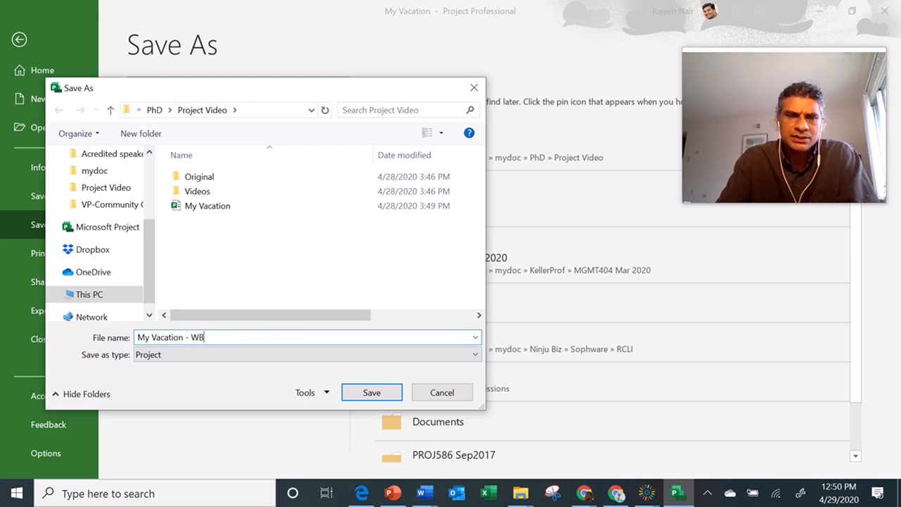
type("Schedule")
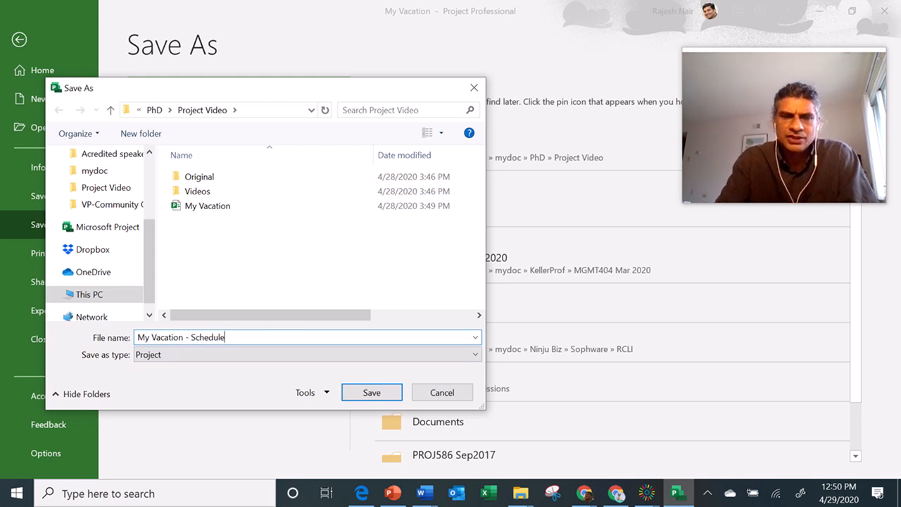
key("Return")
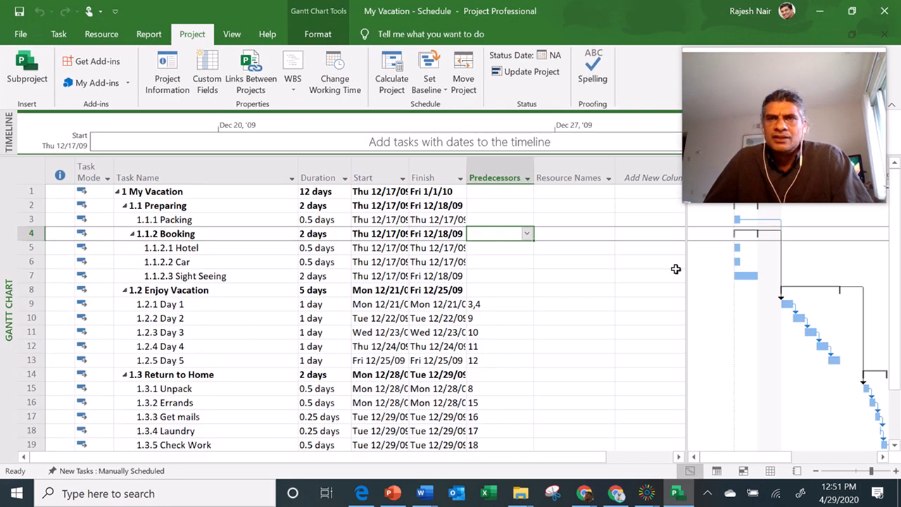
Step: Review the task list, and examine the project statistics for dates, duration, work and cost
scroll(548, 322, "down", 2)
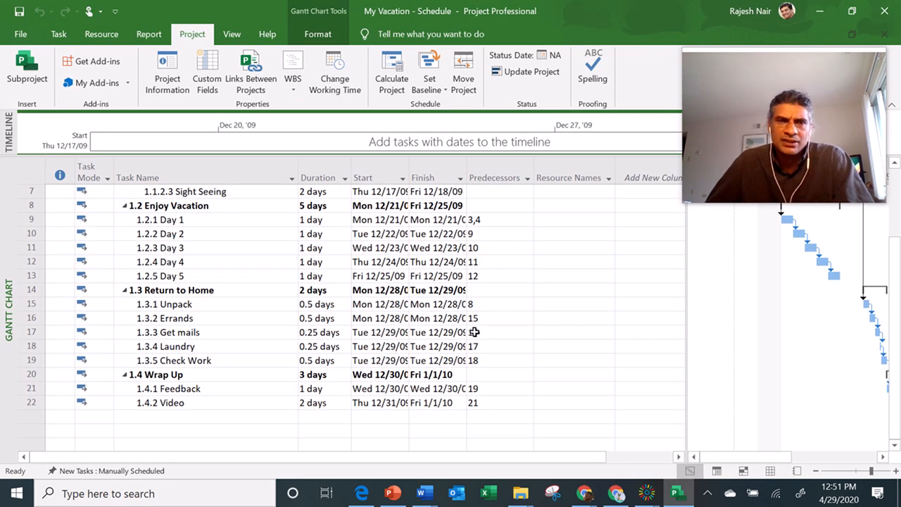
scroll(474, 331, "up", 2)
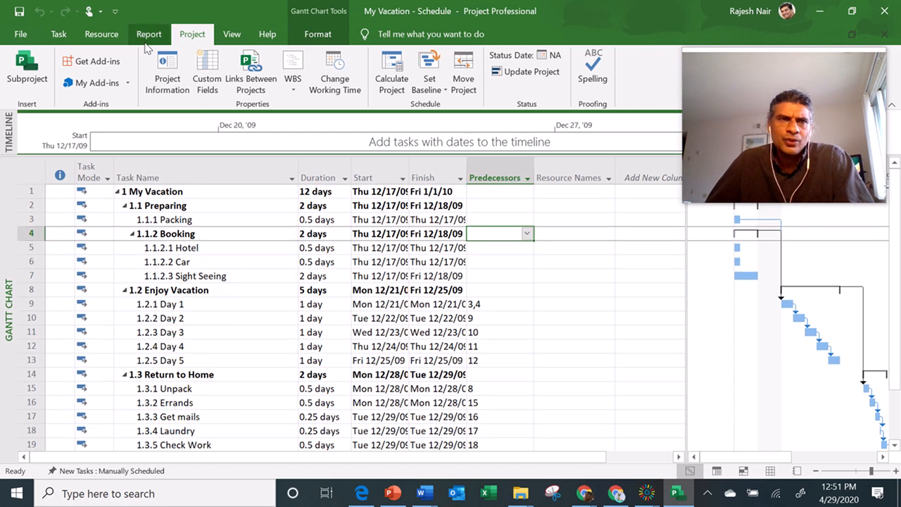
left_click(158, 75)
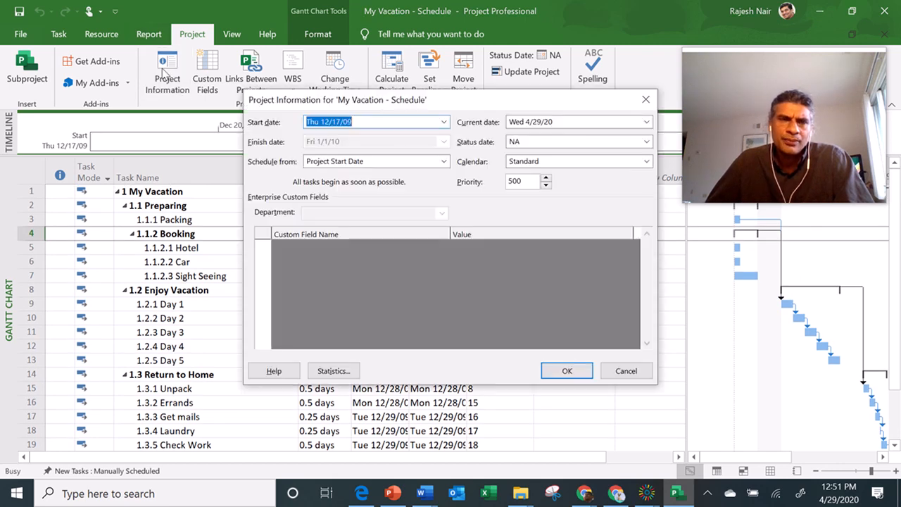
left_click(333, 371)
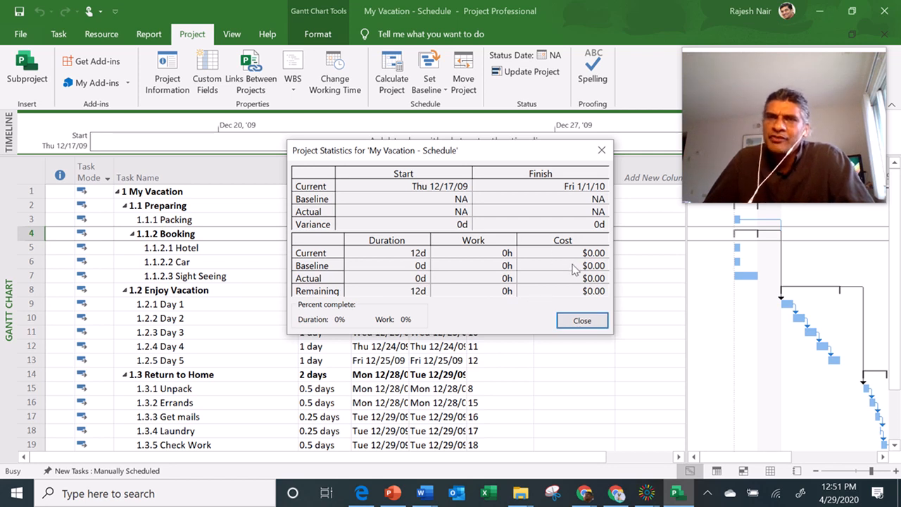
Step: Close the project statistics and review the task name, duration and predecessor columns of the schedule
left_click(582, 320)
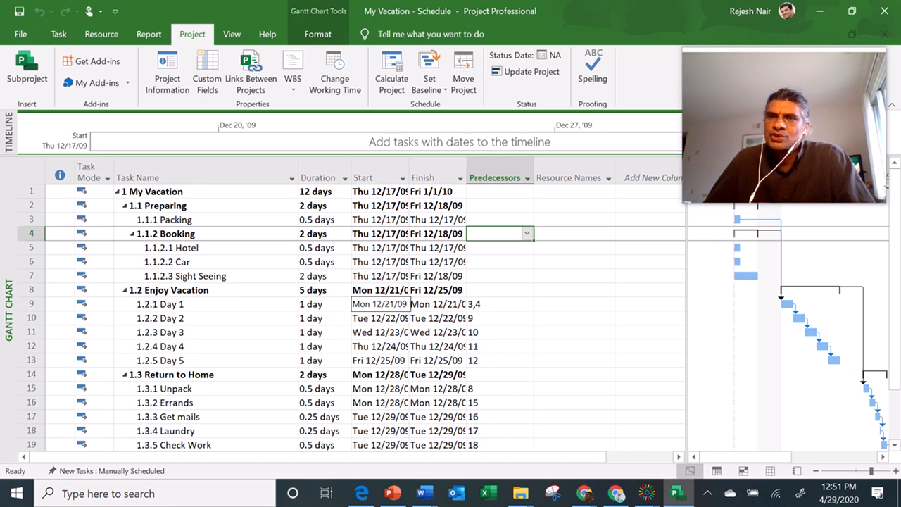
left_click(216, 166)
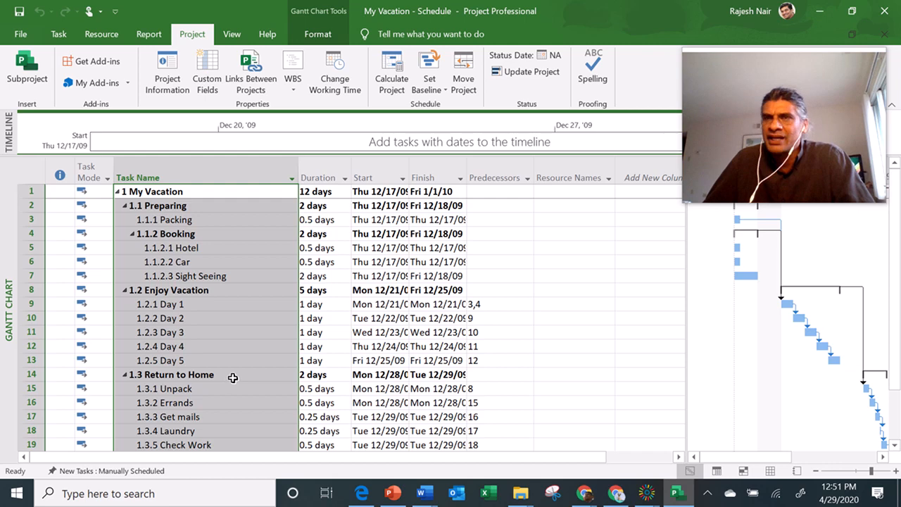
left_click(320, 166)
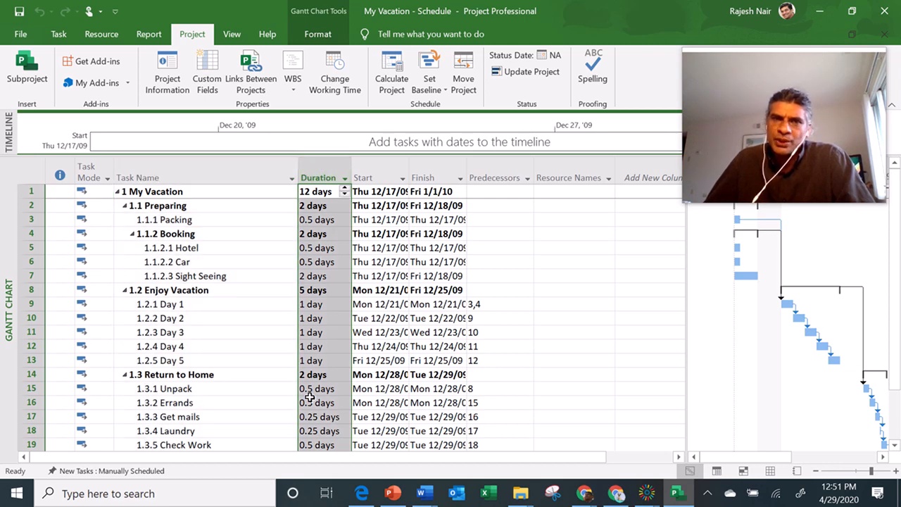
left_click(493, 164)
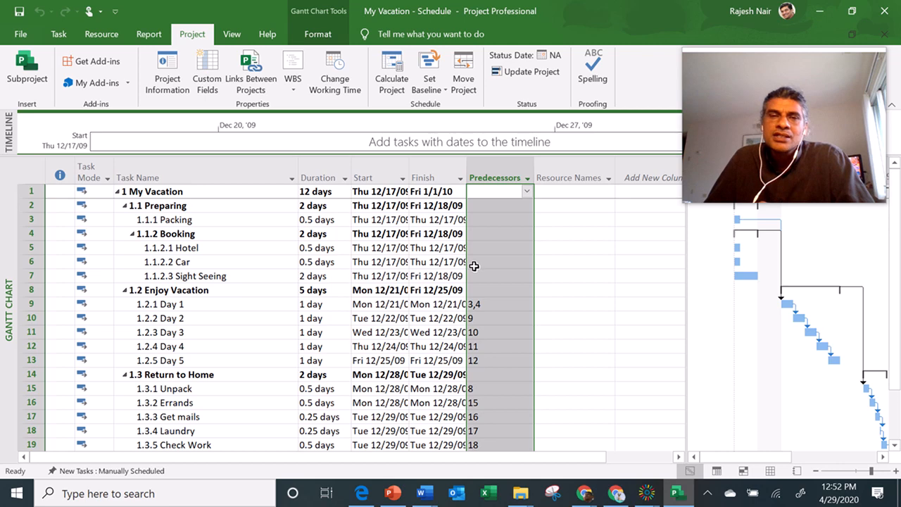
Step: Examine the Hotel task's general, advanced and predecessor details in its task information, leaving them unedited
double_click(198, 252)
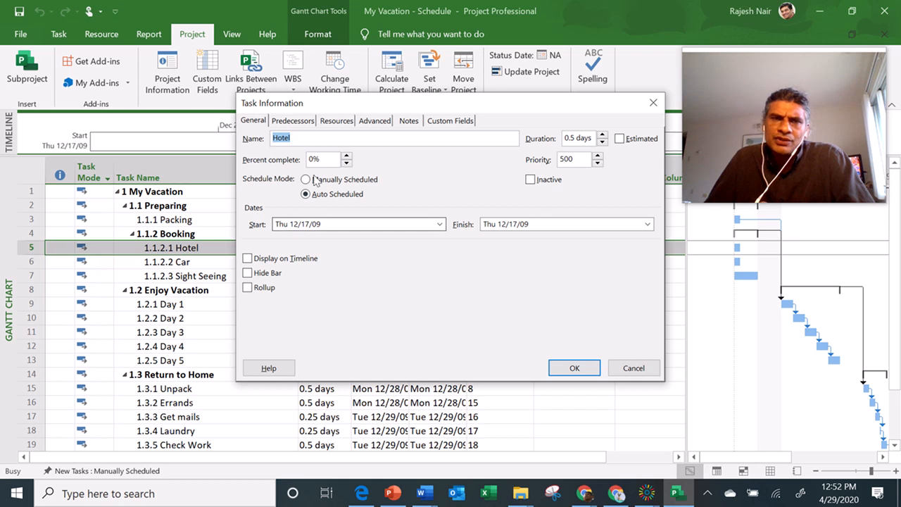
left_click(375, 120)
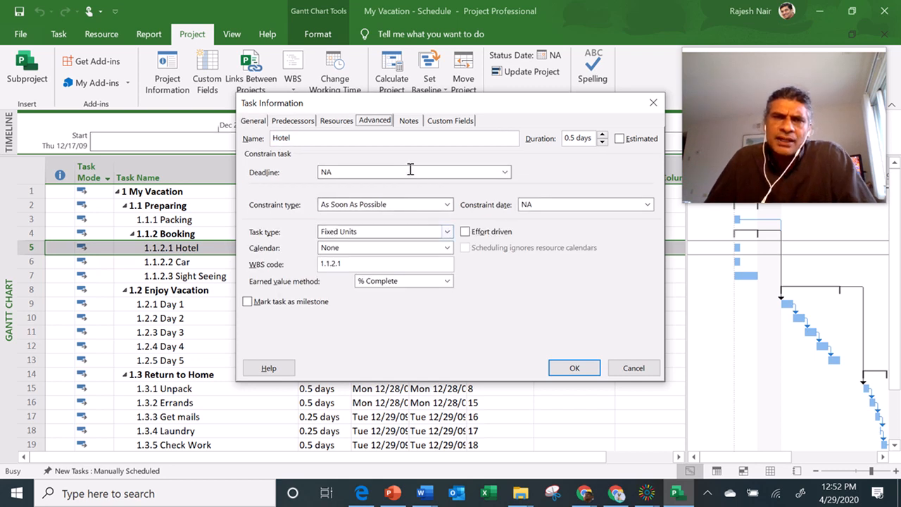
left_click(309, 124)
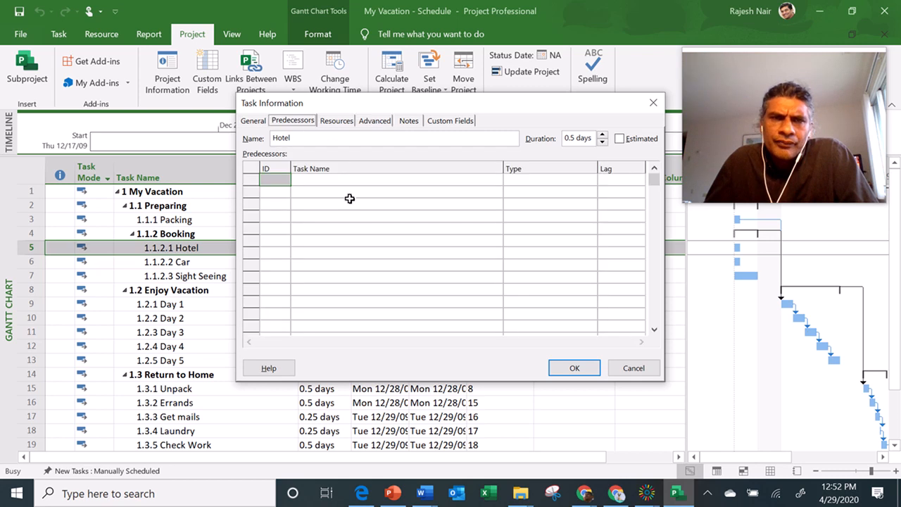
left_click(634, 368)
Step: Examine the Day 1 task's predecessors and the dependency types available for its Packing link, leaving them unedited
left_click(191, 304)
double_click(198, 303)
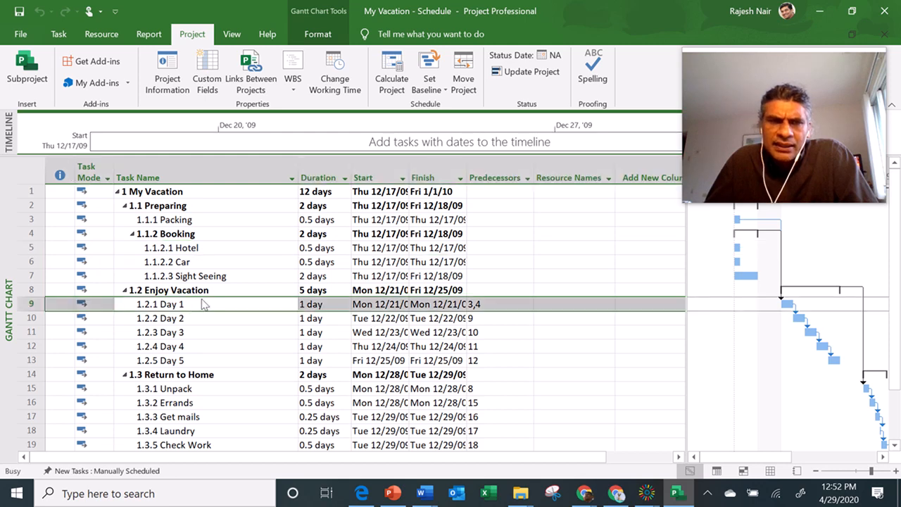
left_click(292, 123)
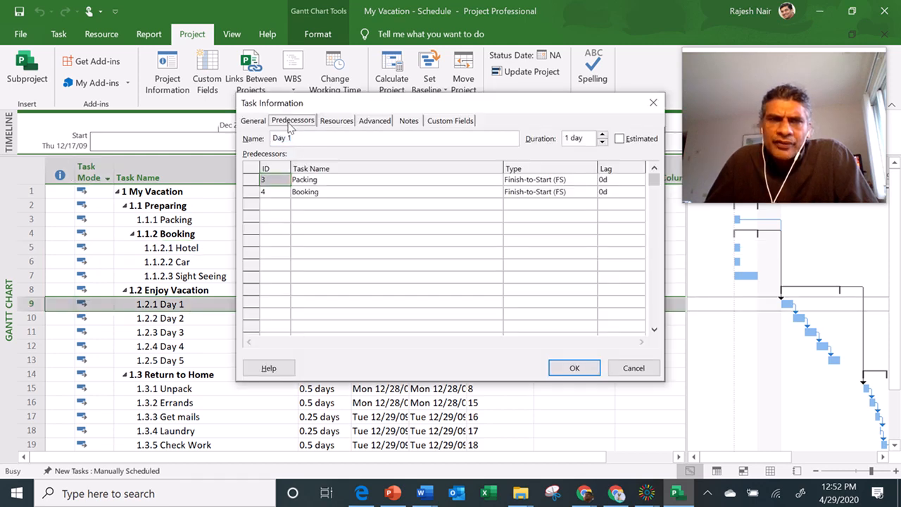
left_click(331, 182)
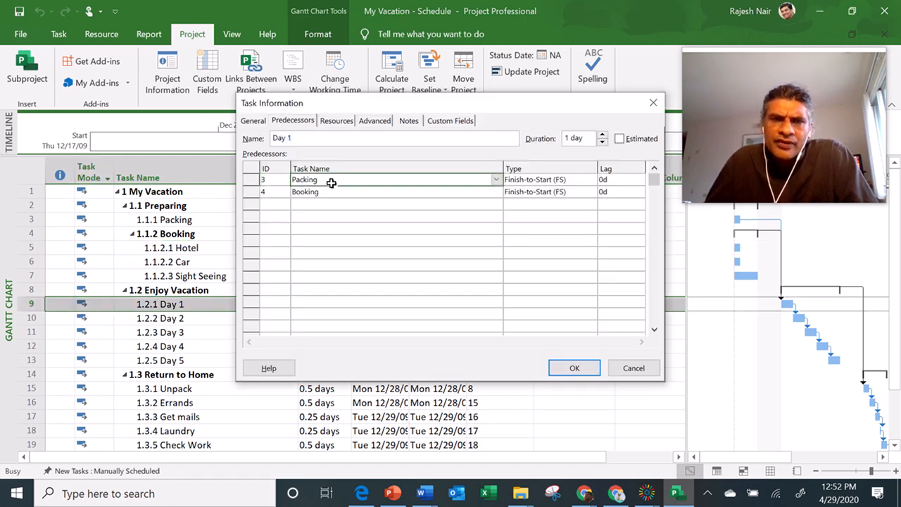
left_click(321, 124)
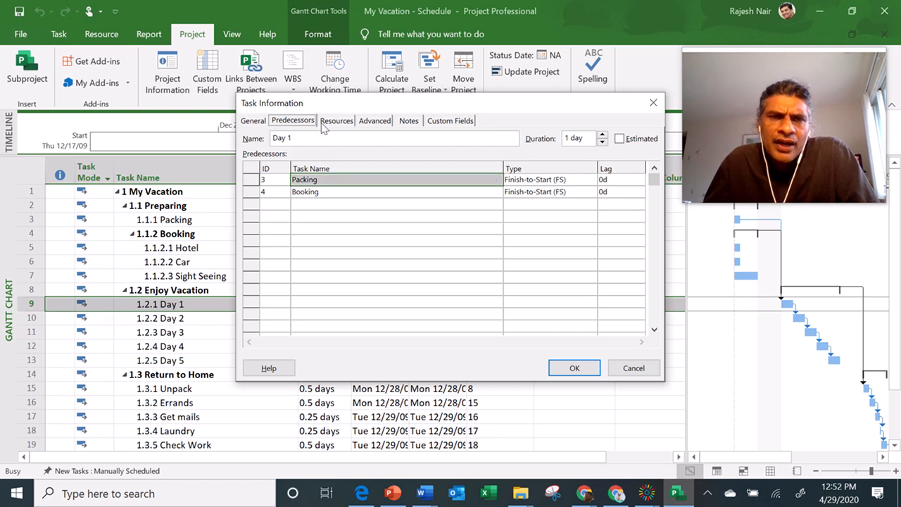
left_click(536, 182)
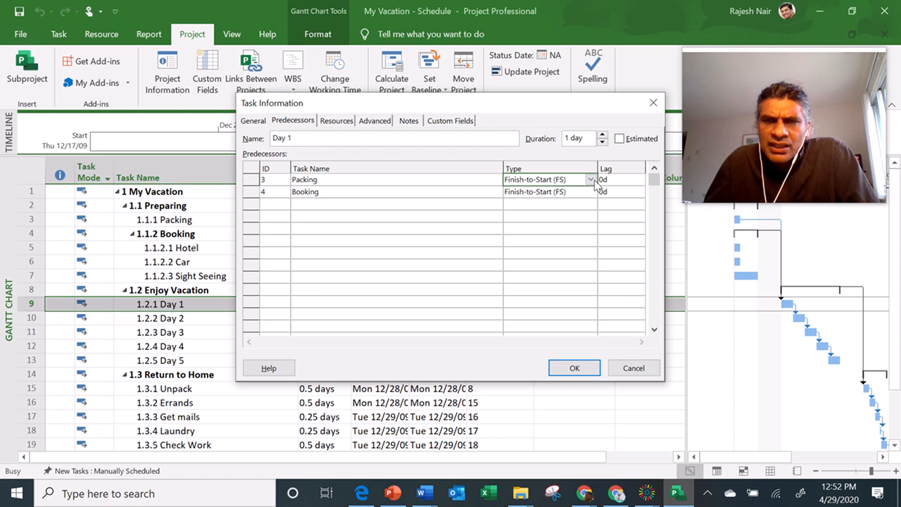
left_click(593, 181)
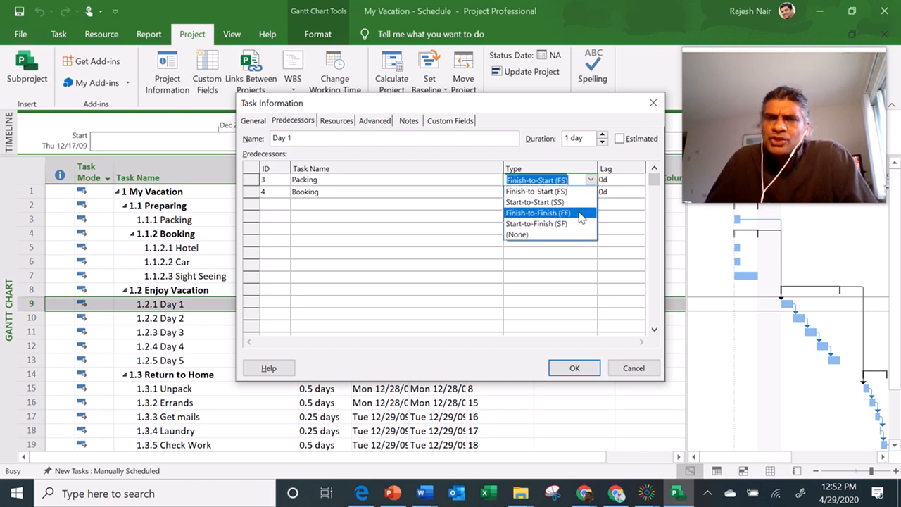
left_click(648, 373)
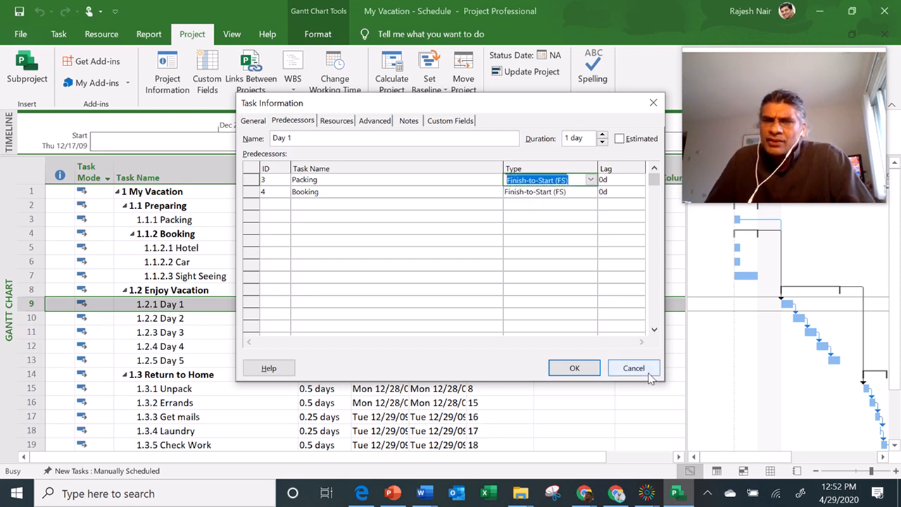
left_click(654, 103)
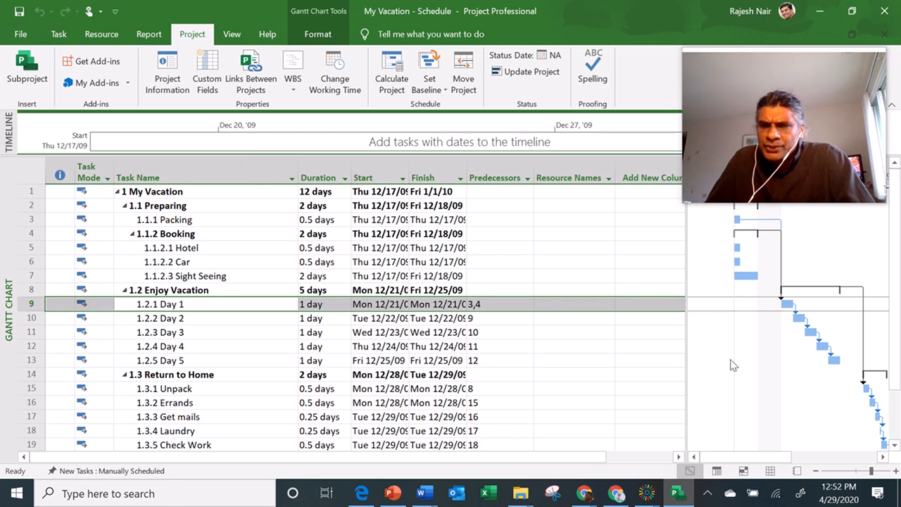
Step: Change the Video task's dependency on its Feedback predecessor to Start-to-Start (SS)
scroll(738, 366, "down", 1)
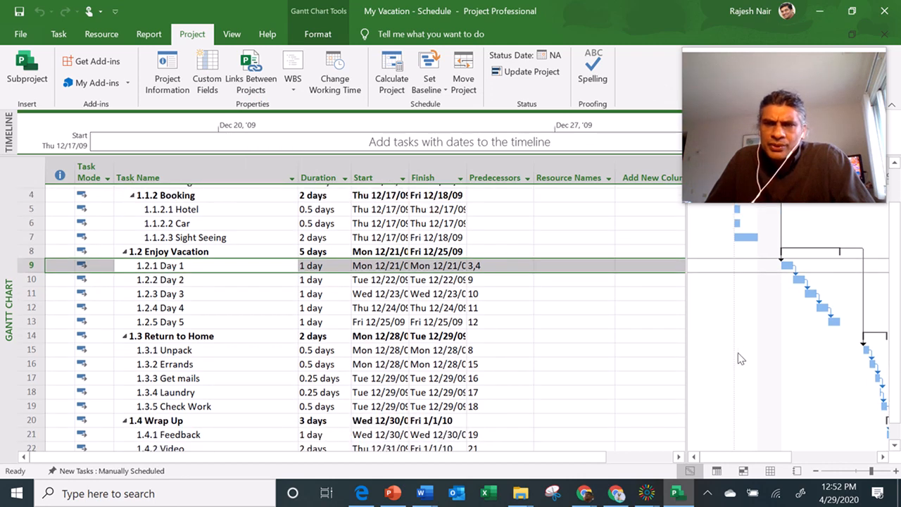
scroll(736, 359, "up", 1)
scroll(736, 359, "down", 4)
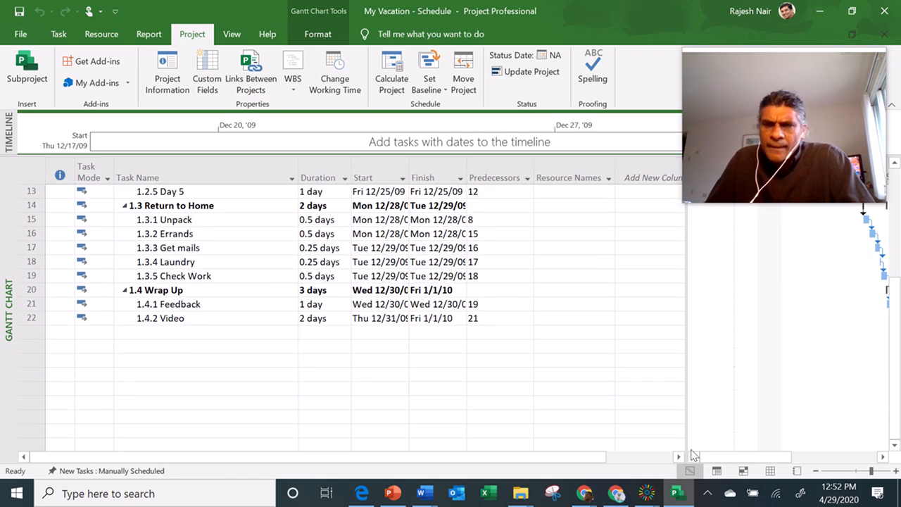
left_click_drag(745, 457, 782, 457)
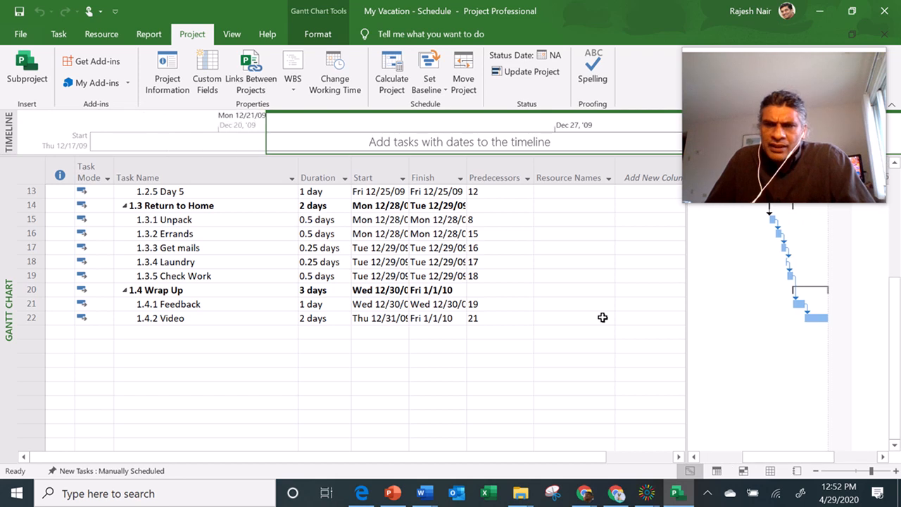
left_click(206, 307)
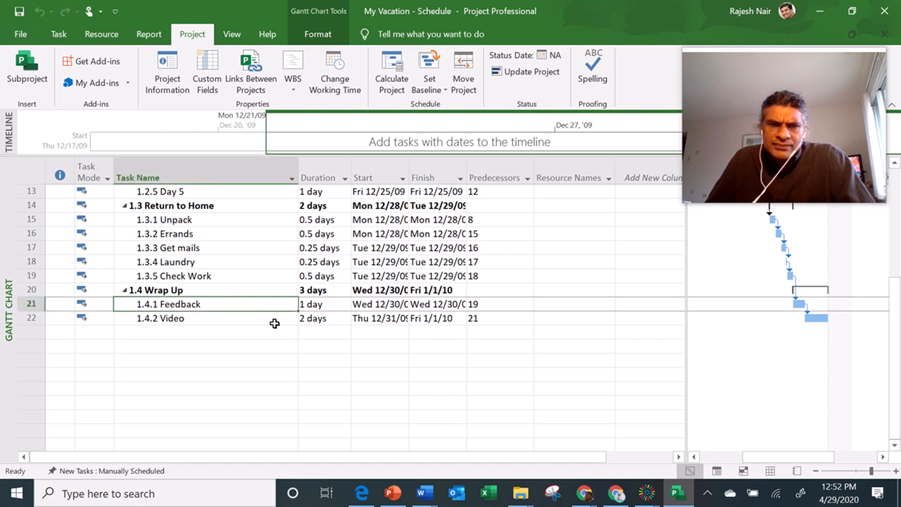
left_click(234, 319)
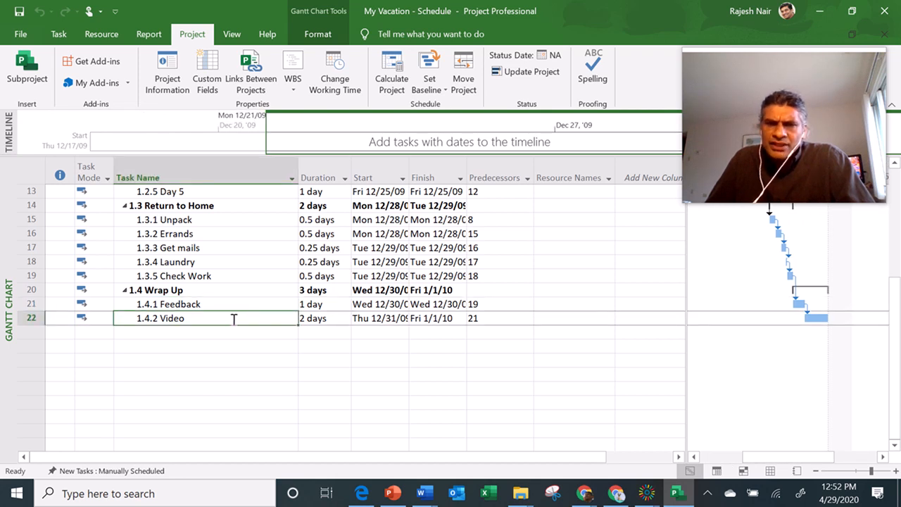
double_click(235, 319)
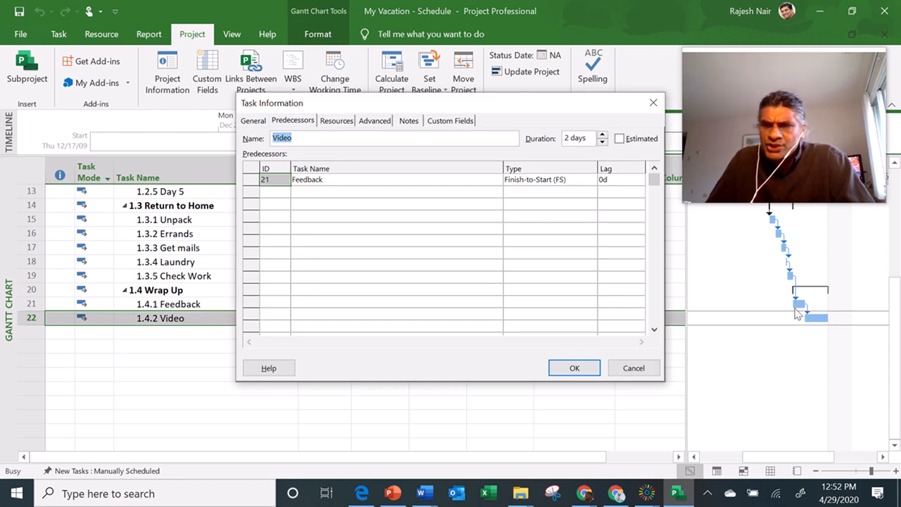
left_click(563, 179)
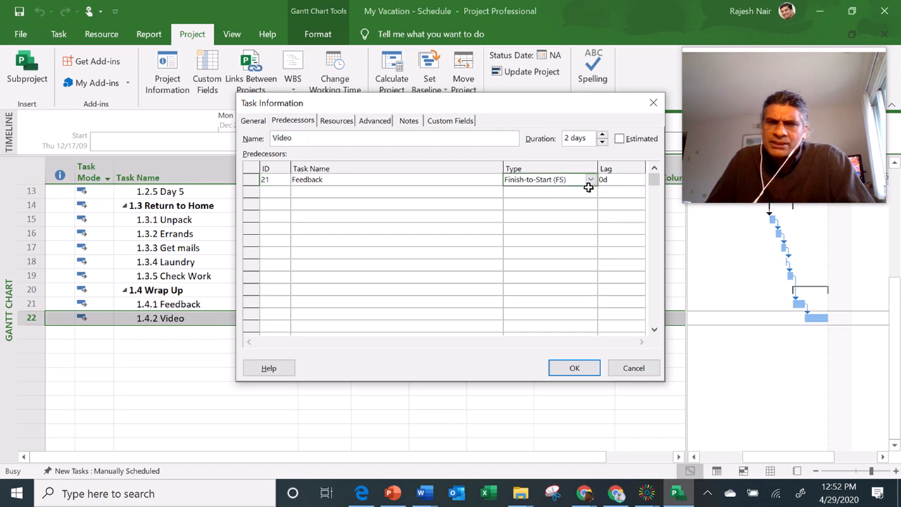
left_click(590, 180)
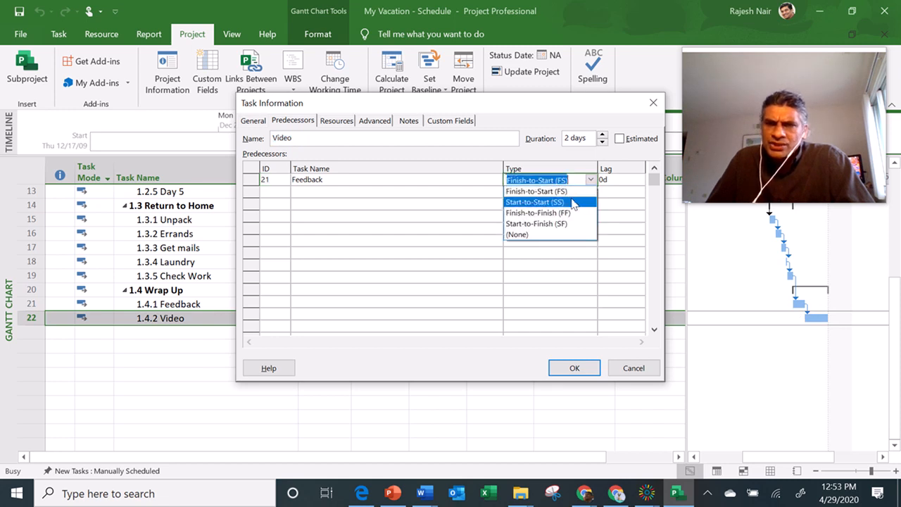
left_click(573, 202)
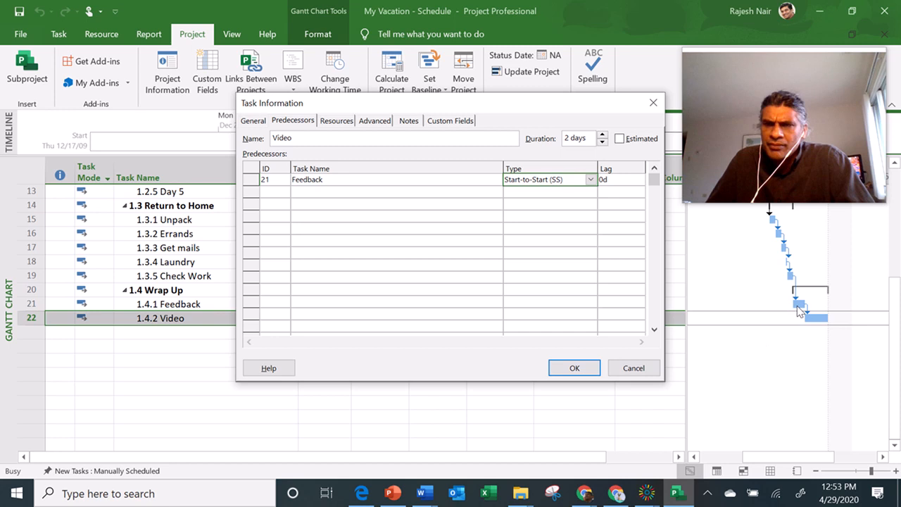
left_click(590, 369)
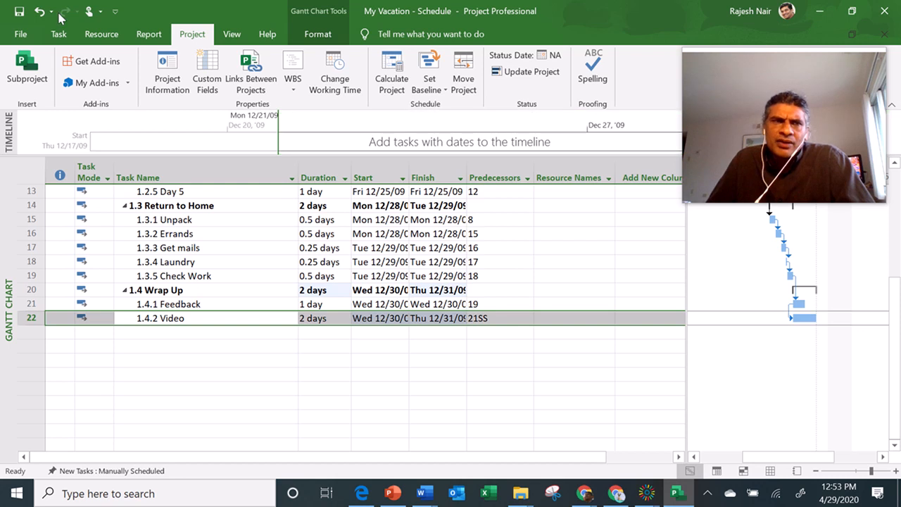
Step: Undo and redo the Video task's dependency change to compare the Gantt bars, and save the project
key("ctrl+z")
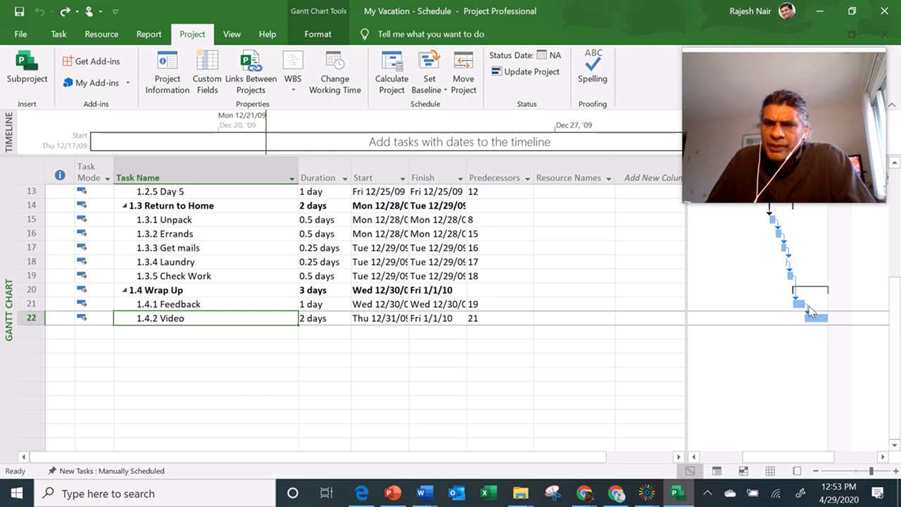
left_click(65, 11)
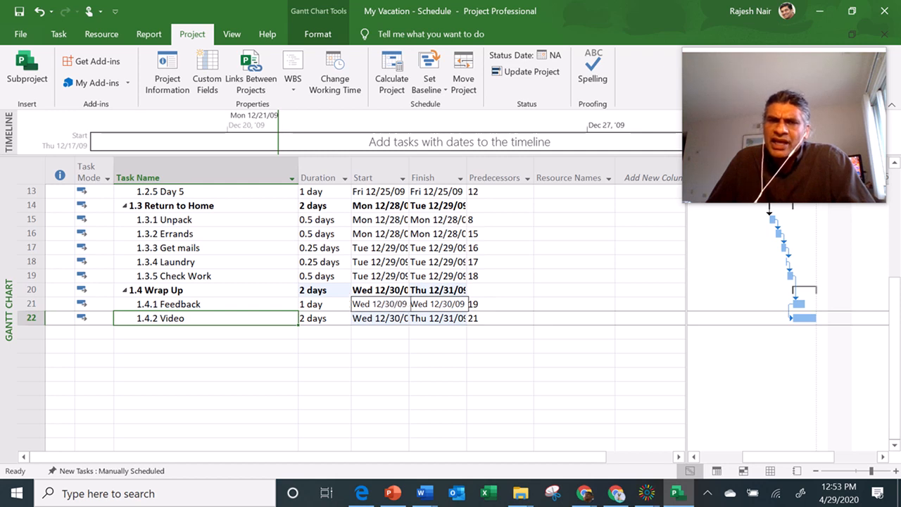
left_click(19, 12)
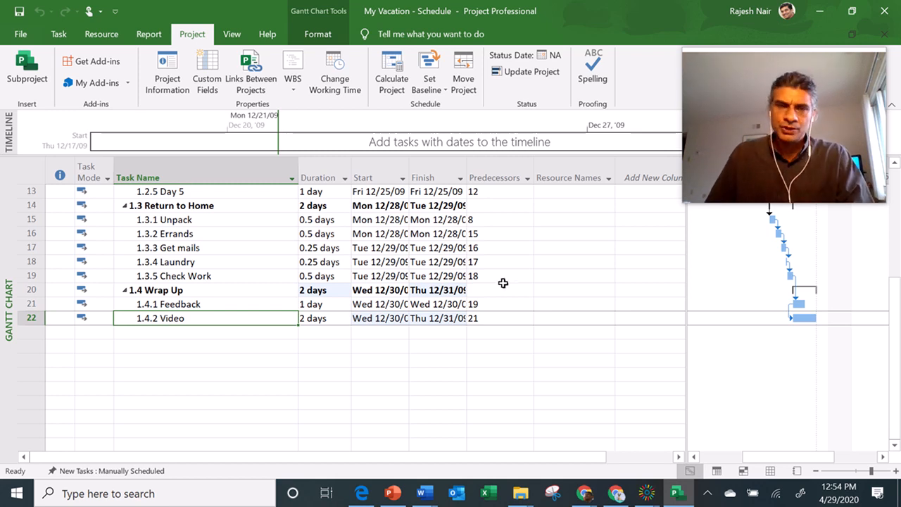
Step: Apply the Critical highlight to the Gantt chart's tasks and review which tasks in the list are critical
scroll(525, 266, "up", 4)
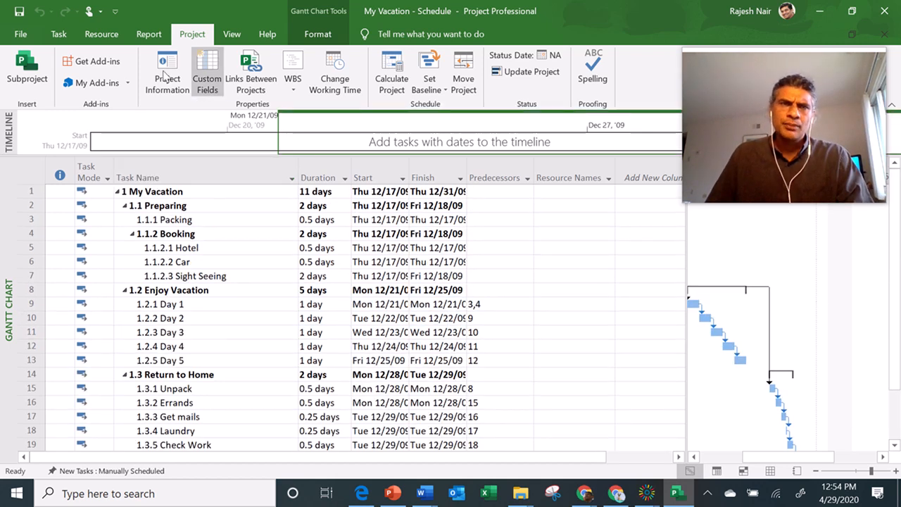
left_click(235, 37)
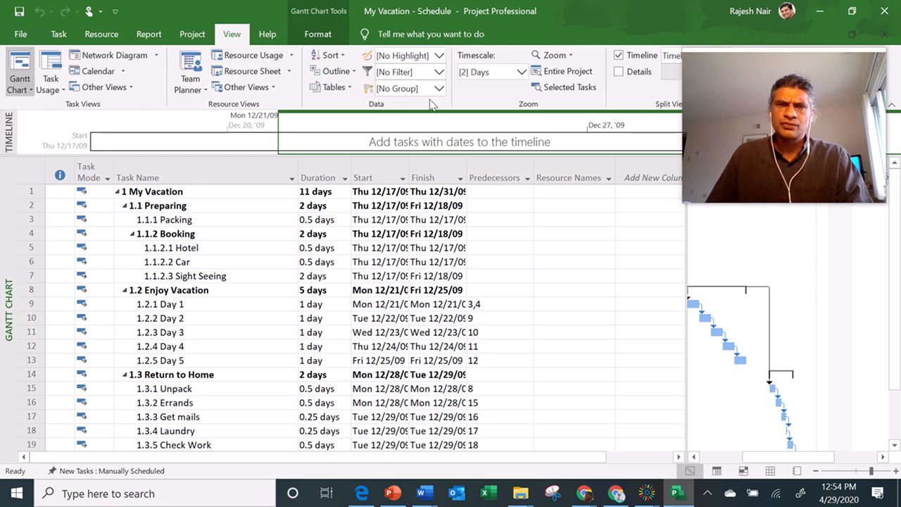
left_click(439, 56)
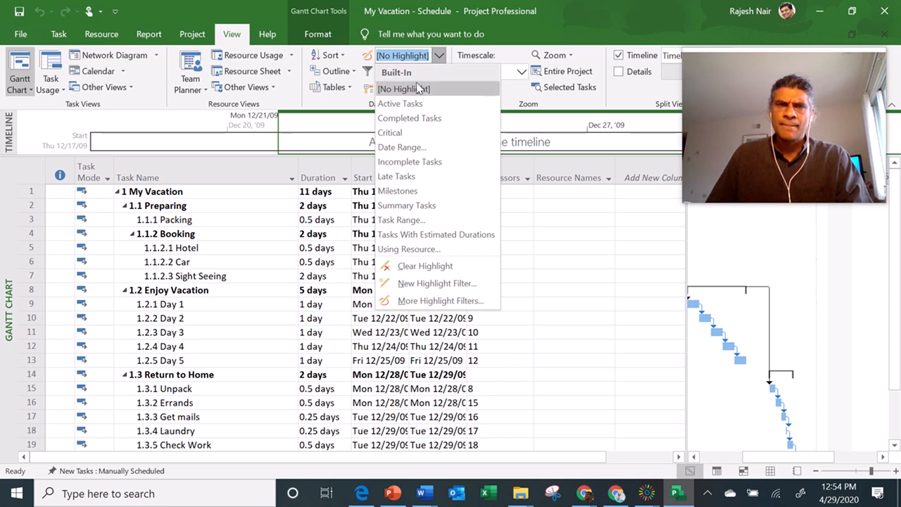
left_click(421, 132)
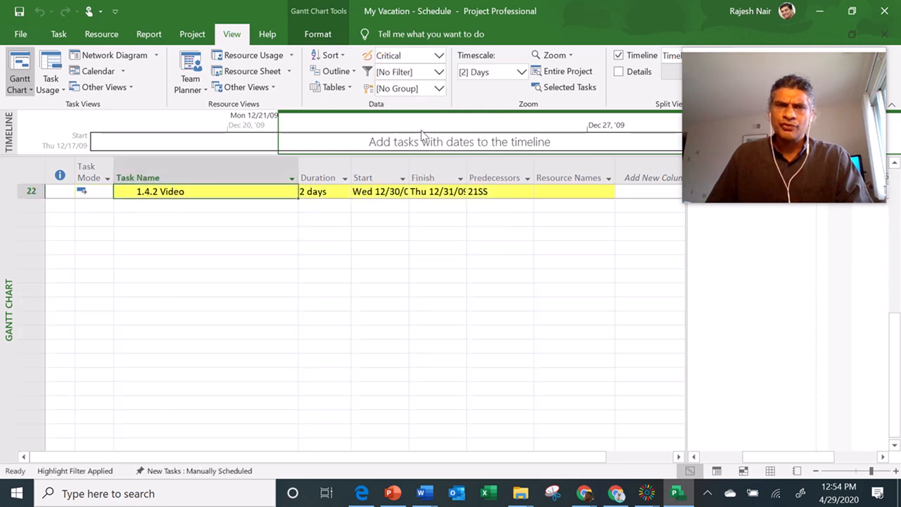
scroll(413, 255, "up", 3)
scroll(414, 255, "up", 4)
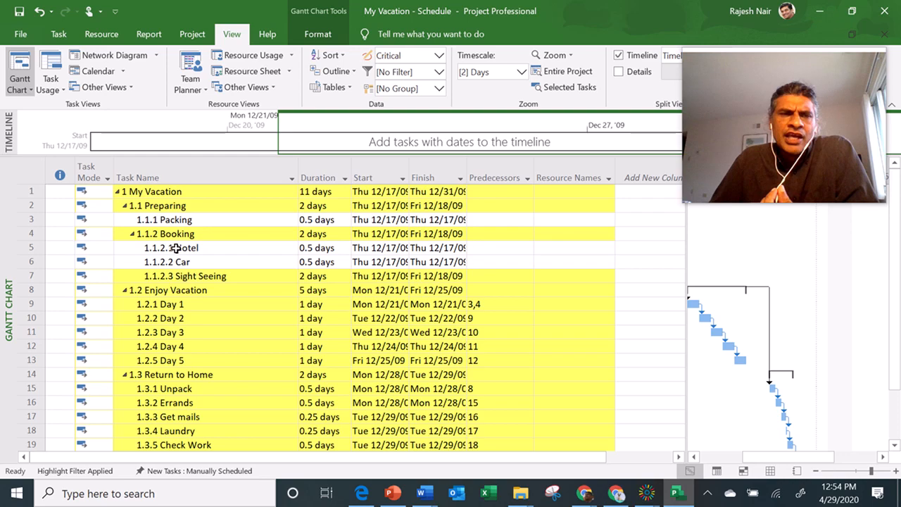
left_click(318, 250)
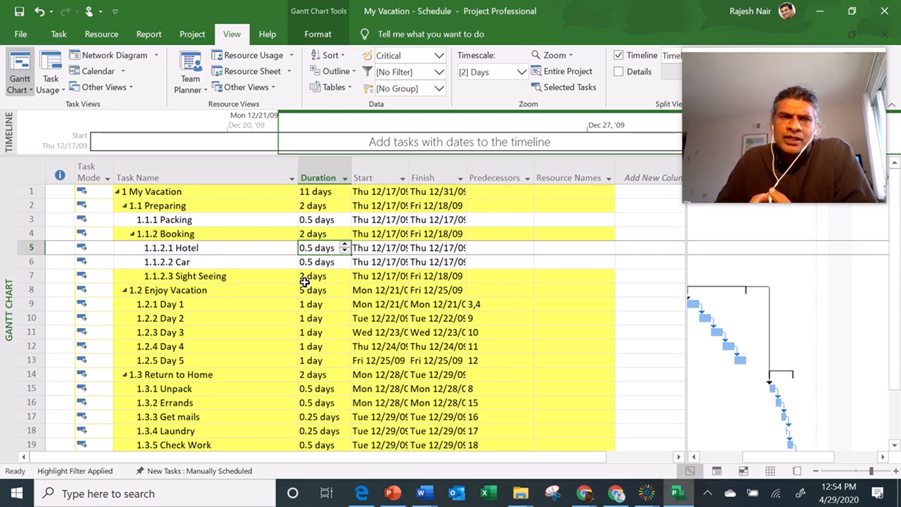
scroll(297, 358, "down", 3)
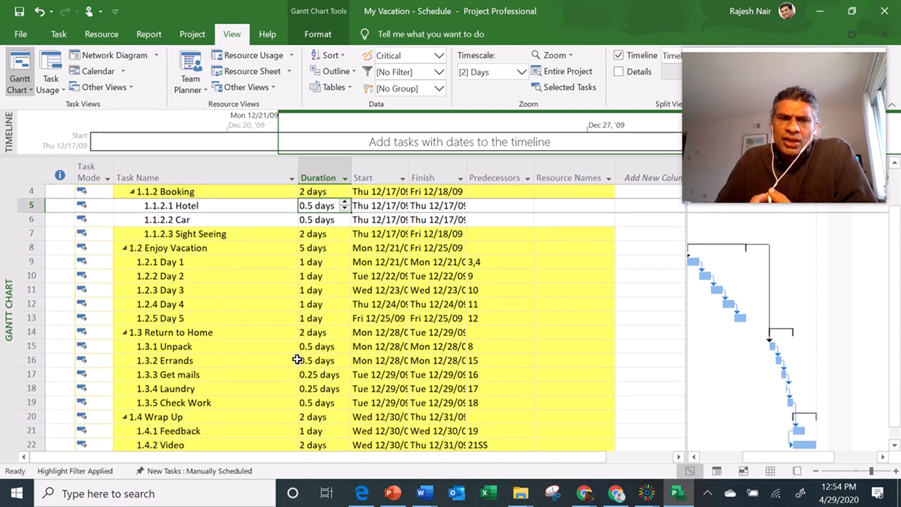
Step: Review the remaining critical tasks and remove the Critical highlight from the task list by choosing No Highlight
scroll(298, 360, "down", 1)
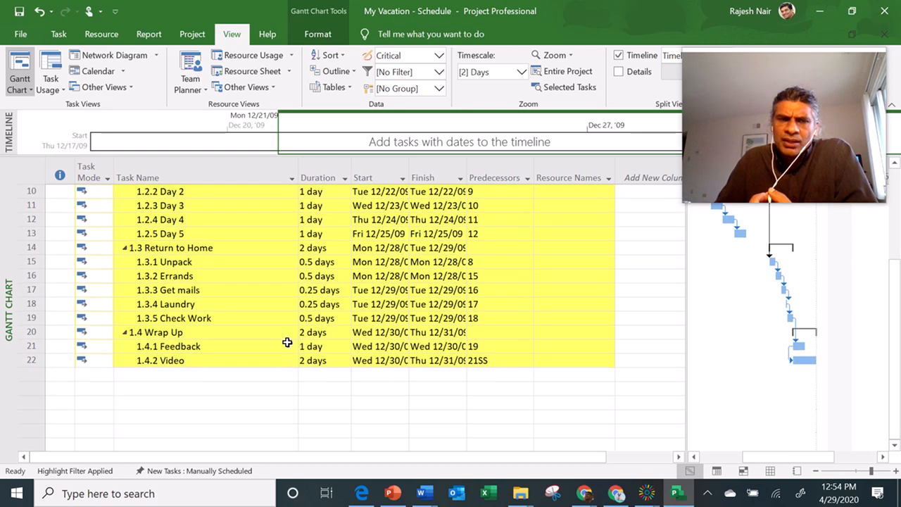
left_click(247, 310)
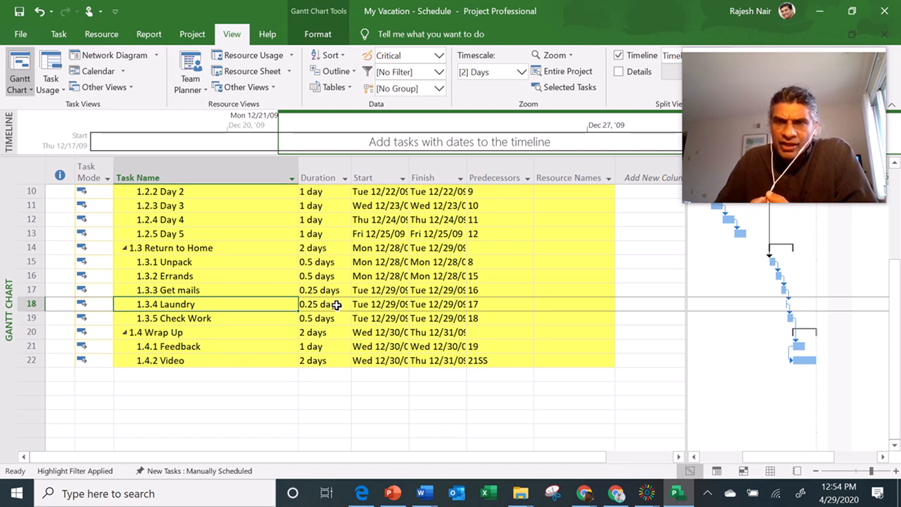
scroll(345, 326, "up", 2)
scroll(346, 325, "up", 2)
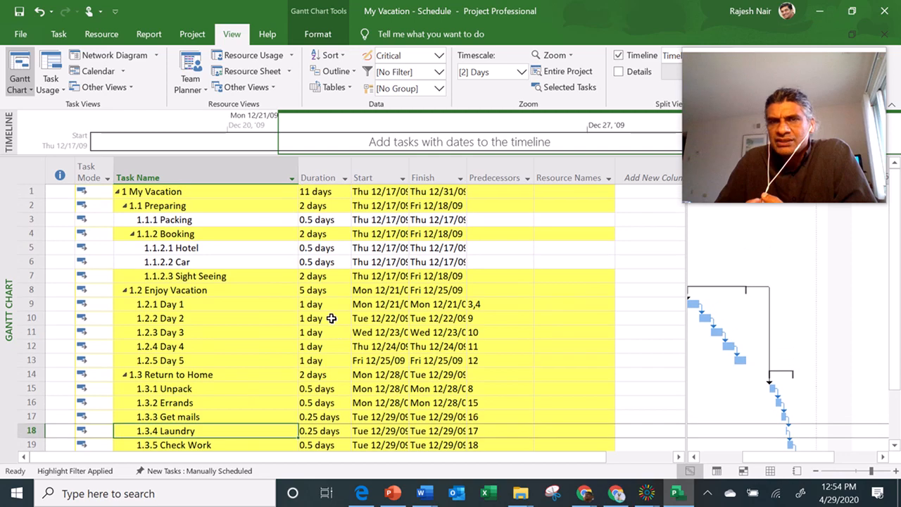
left_click(440, 56)
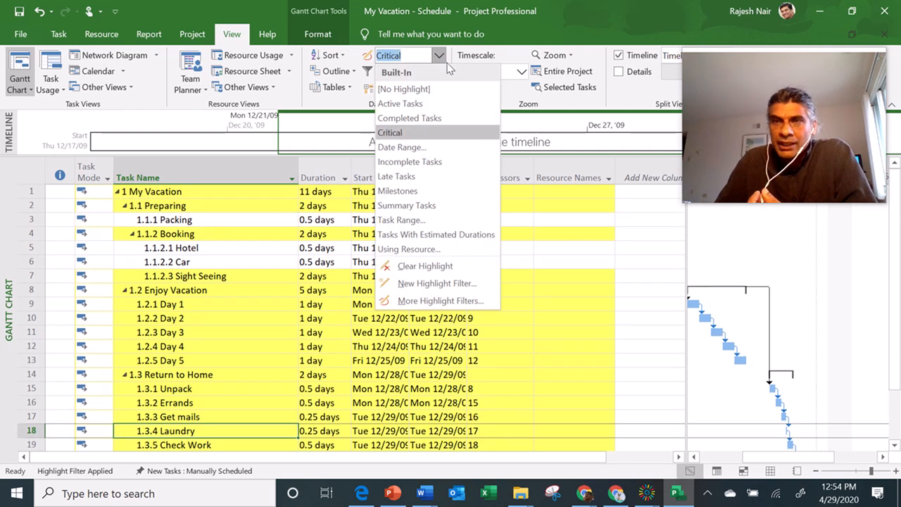
left_click(403, 89)
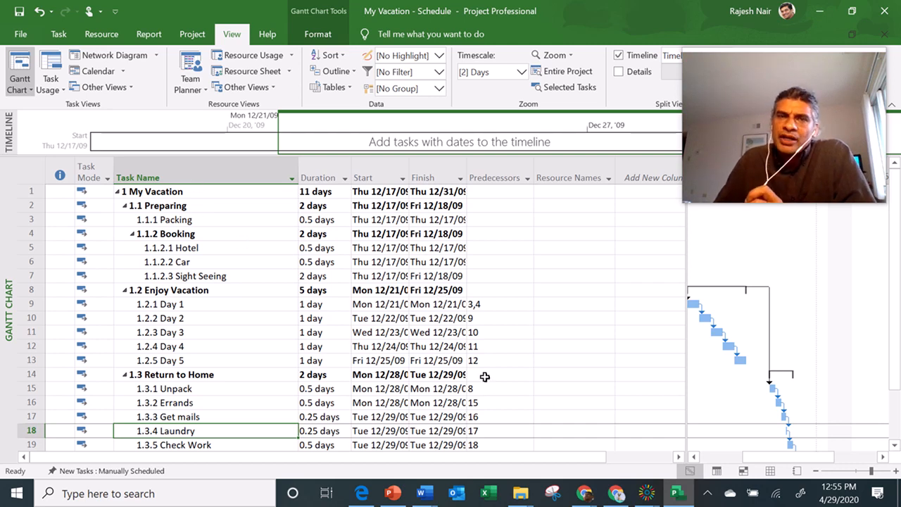
left_click(149, 34)
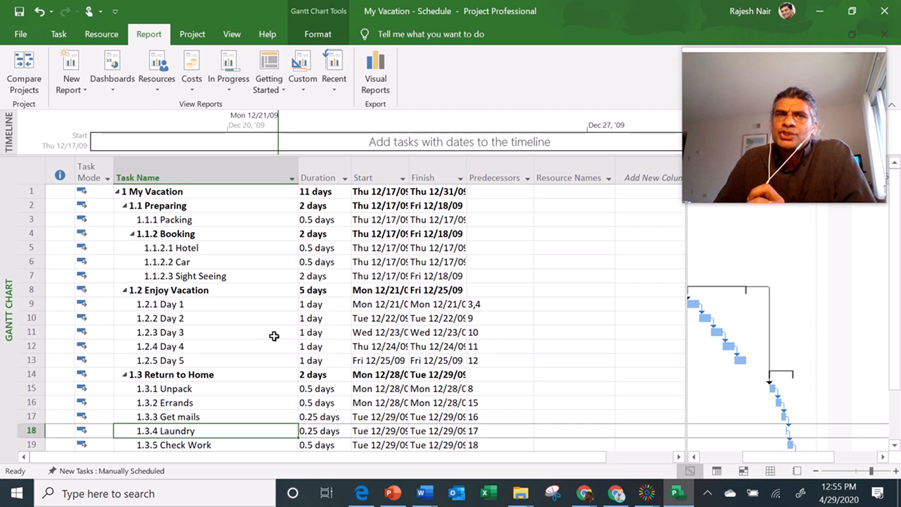
left_click(232, 33)
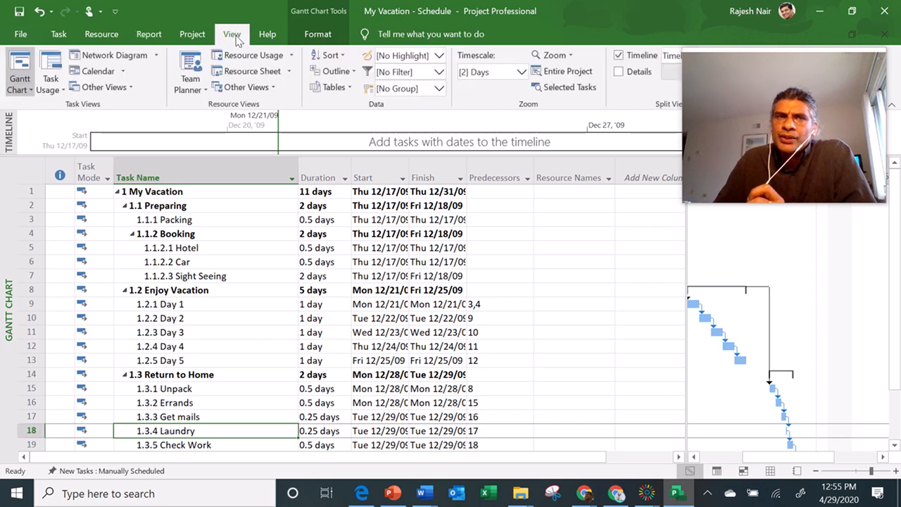
left_click(296, 145)
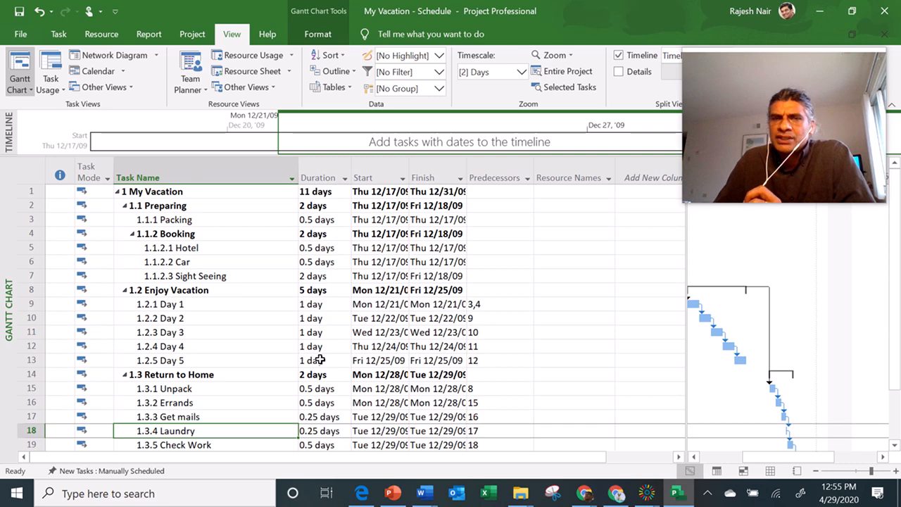
left_click(281, 361)
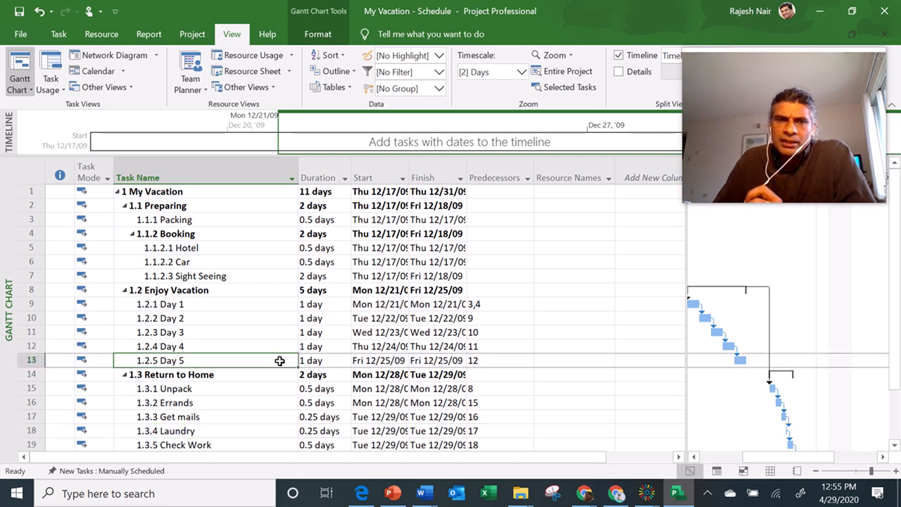
scroll(271, 391, "down", 5)
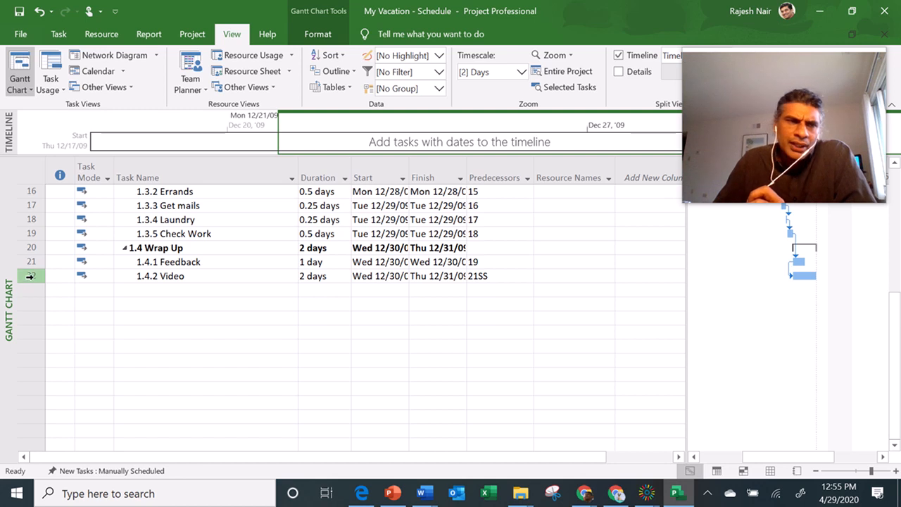
left_click(32, 276)
scroll(307, 345, "up", 5)
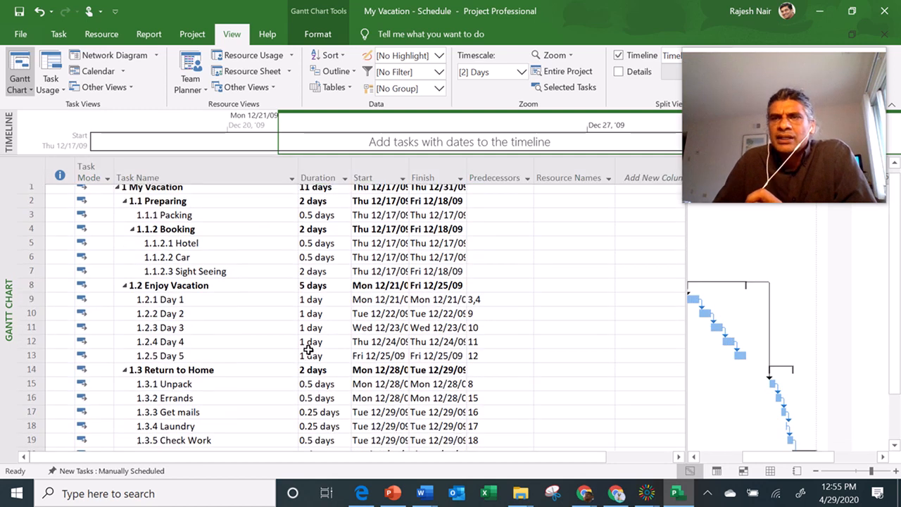